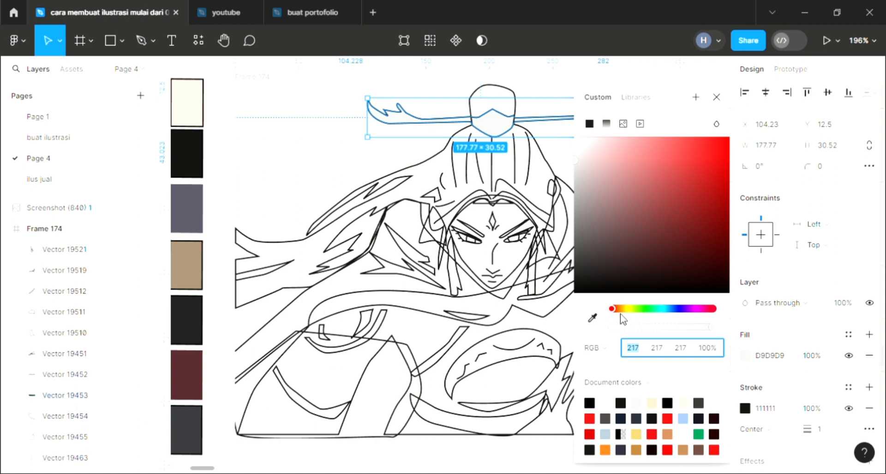
# Step: Set the hairpin's fill to golden BE881F and deselect it
pyautogui.click(623, 309)
pyautogui.click(712, 203)
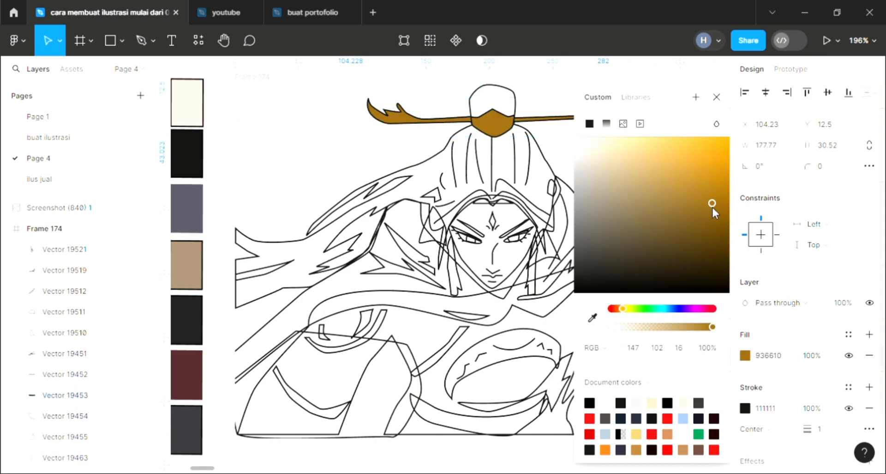
pyautogui.moveTo(704, 202); pyautogui.dragTo(705, 187)
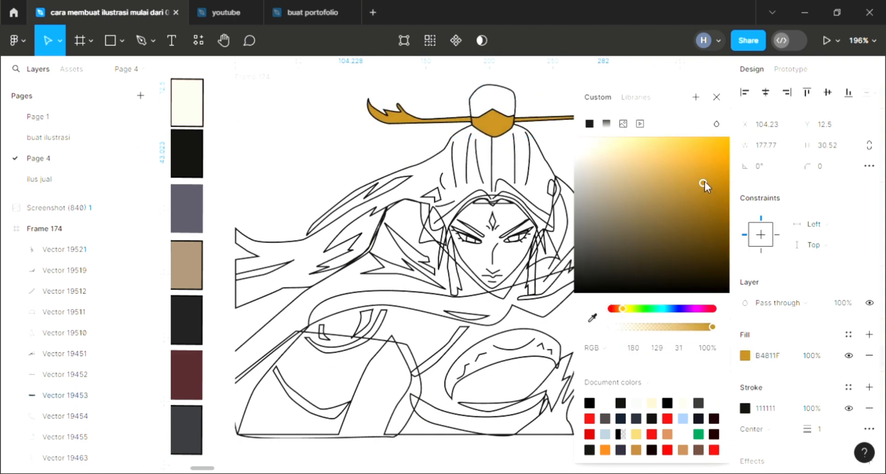
pyautogui.click(717, 97)
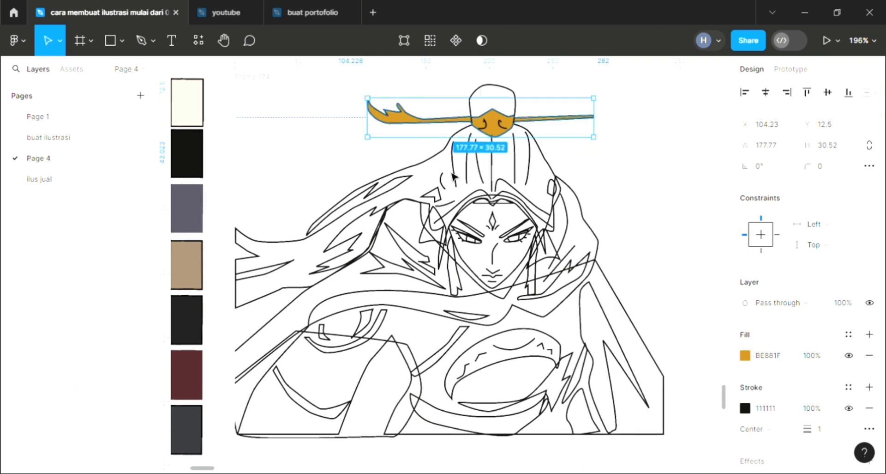
pyautogui.click(548, 152)
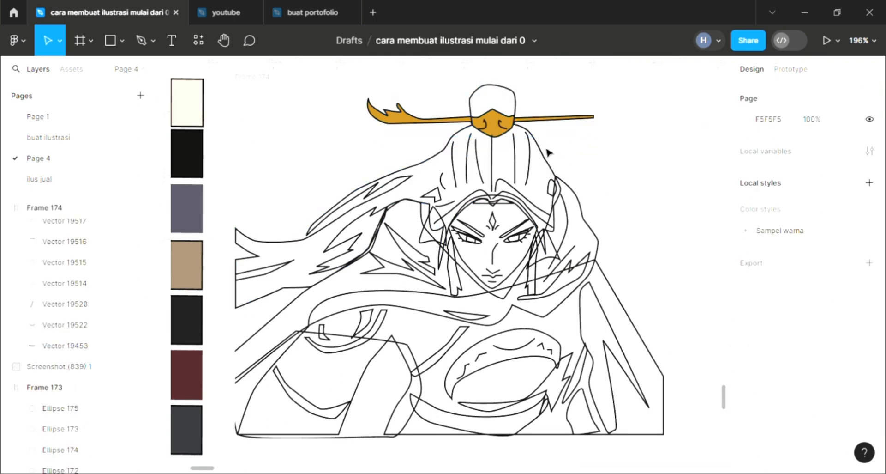
# Step: Add a fill to the main hair shape, send it behind the line details and sample the grey-purple palette swatch 545260
pyautogui.click(522, 111)
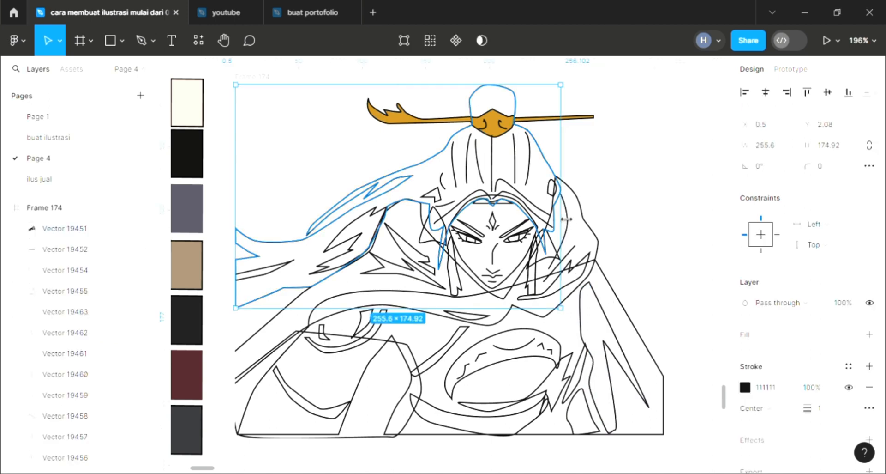
pyautogui.click(869, 334)
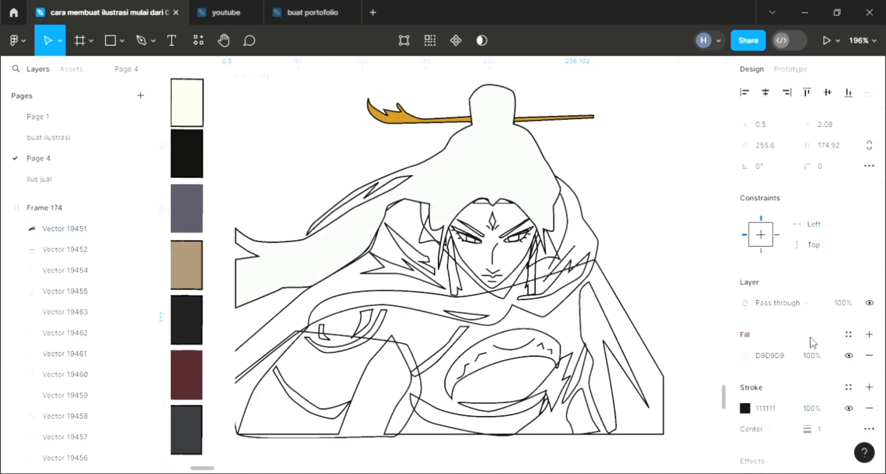
pyautogui.hotkey('ctrl', 'shift', '[')
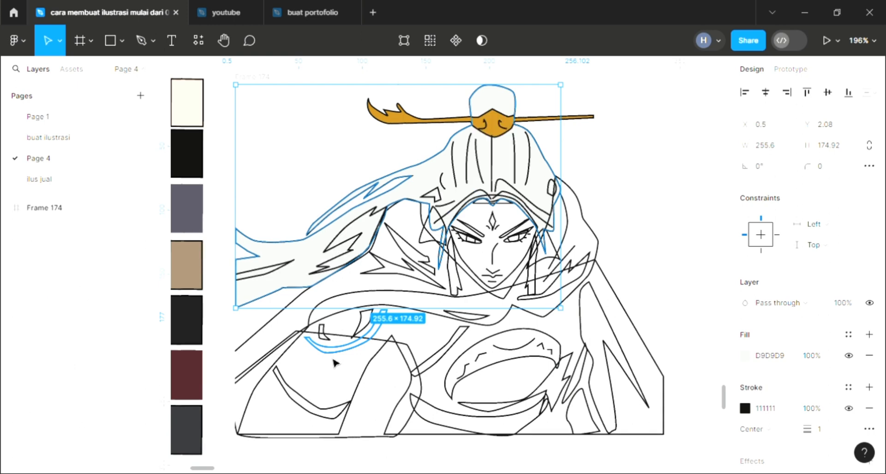
pyautogui.press('i')
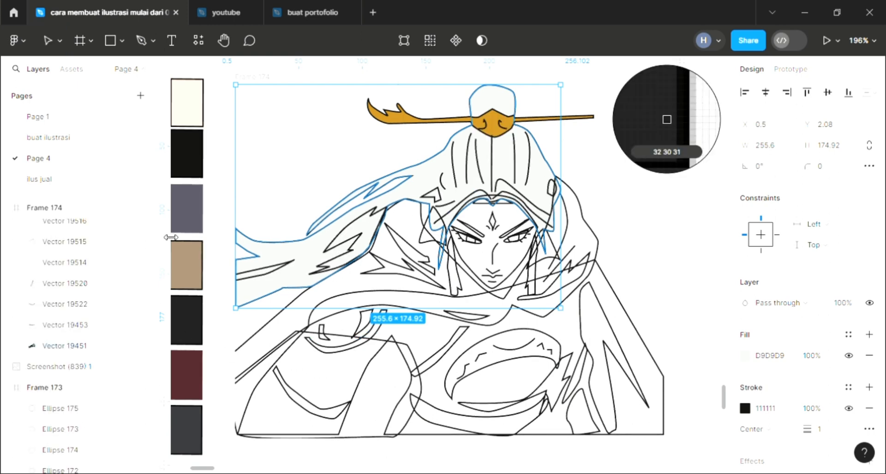
pyautogui.click(189, 227)
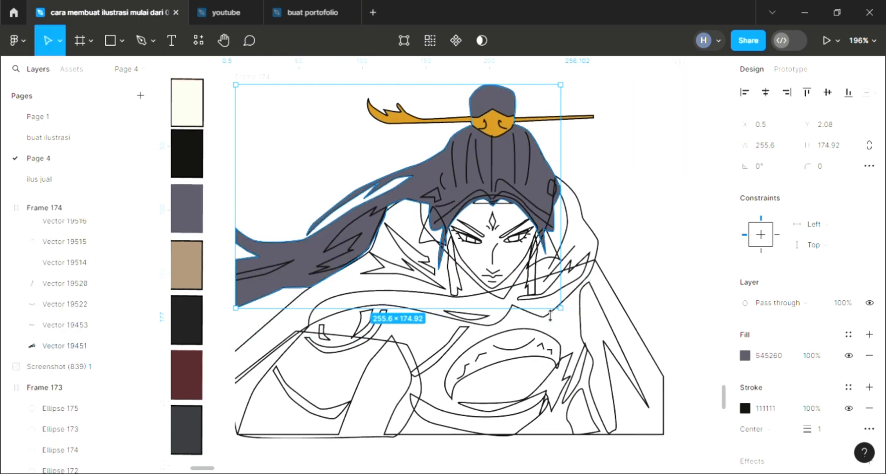
# Step: Change the hair fill to a more saturated purple, 403870
pyautogui.click(745, 355)
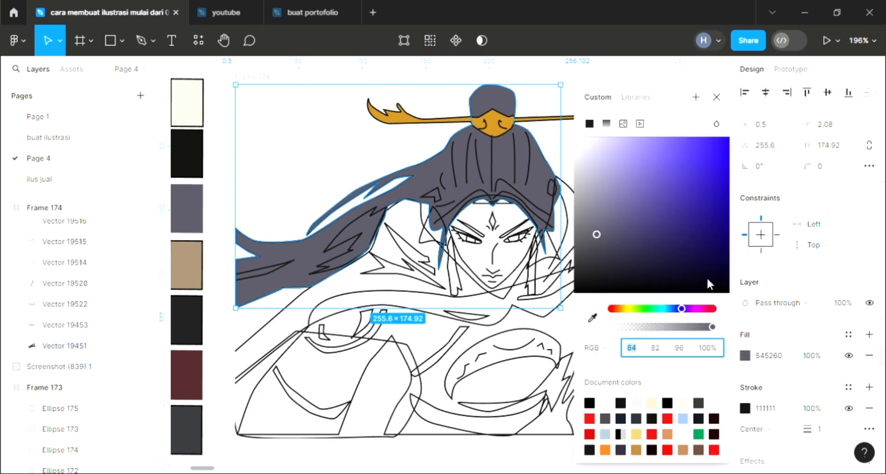
pyautogui.click(652, 234)
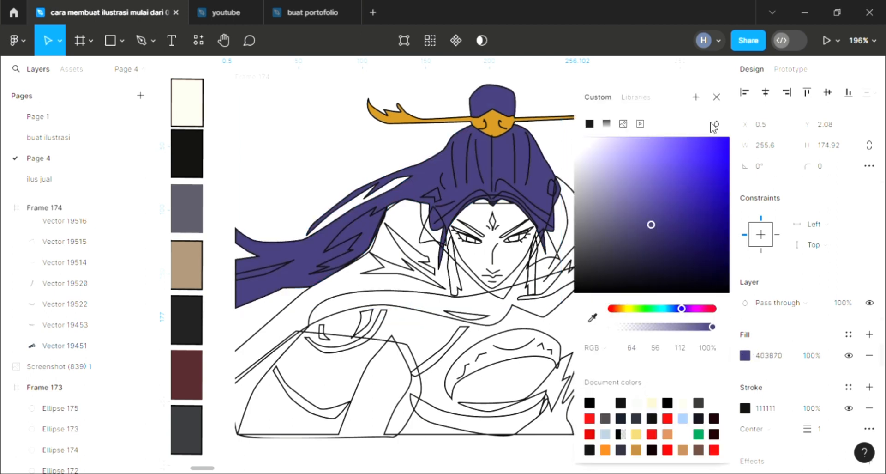
pyautogui.click(717, 96)
# Step: Fill the small oval shape on the right side of the hair with black 111111 sampled from the palette
pyautogui.scroll(1, 475, 186)
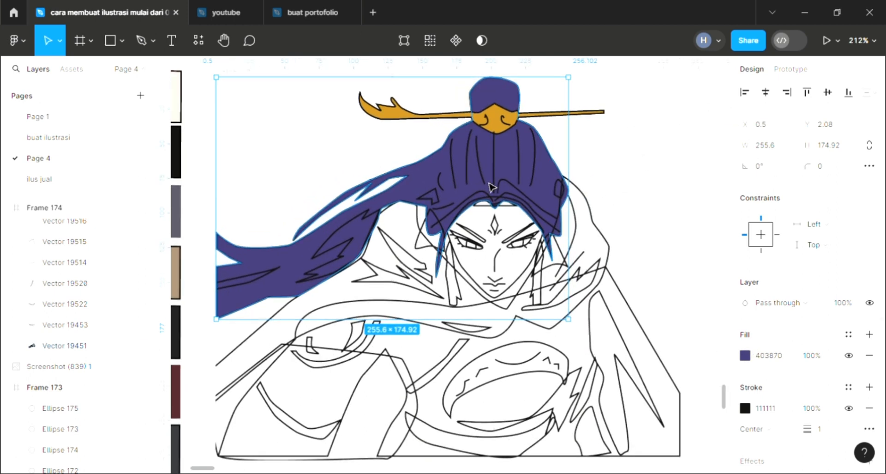
pyautogui.click(560, 196)
pyautogui.click(870, 334)
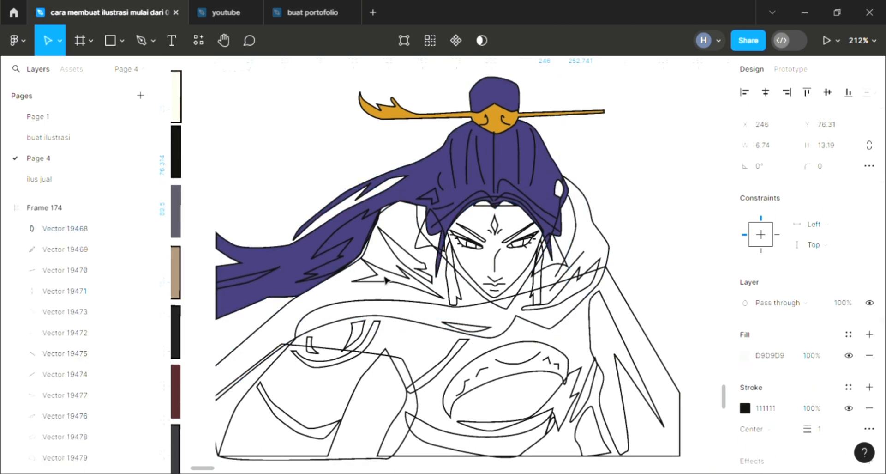
pyautogui.hscroll(-2, 317, 263)
pyautogui.press('i')
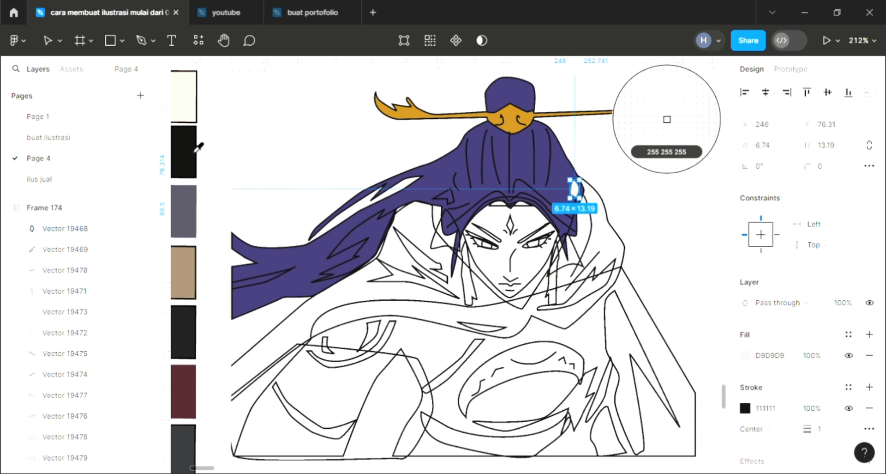
pyautogui.click(317, 214)
# Step: Add a light grey D6D6D6 fill to the jagged shape in the flowing hair
pyautogui.click(353, 247)
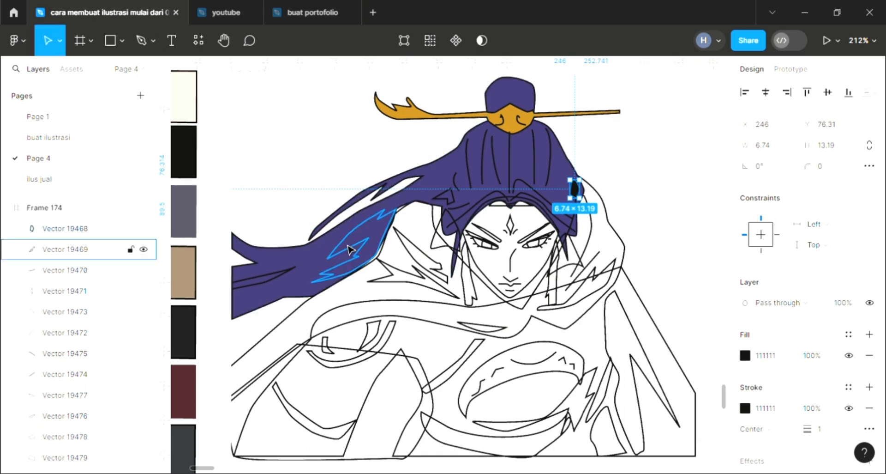
pyautogui.click(870, 334)
pyautogui.press('i')
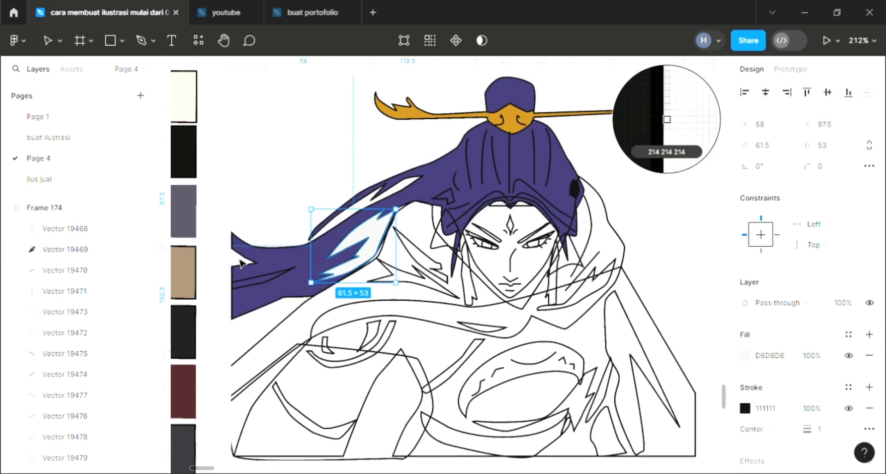
pyautogui.press('Escape')
# Step: Fill the thin strand shape at the far end of the flowing hair with the black palette swatch
pyautogui.click(263, 281)
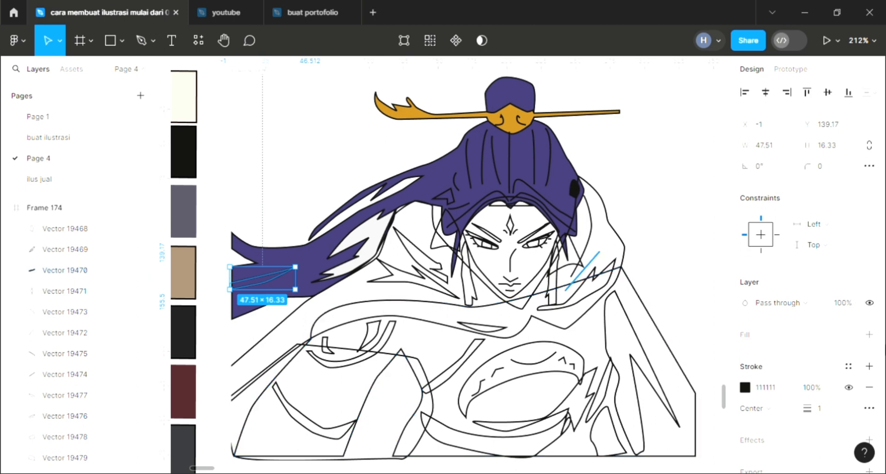
pyautogui.click(870, 335)
pyautogui.press('i')
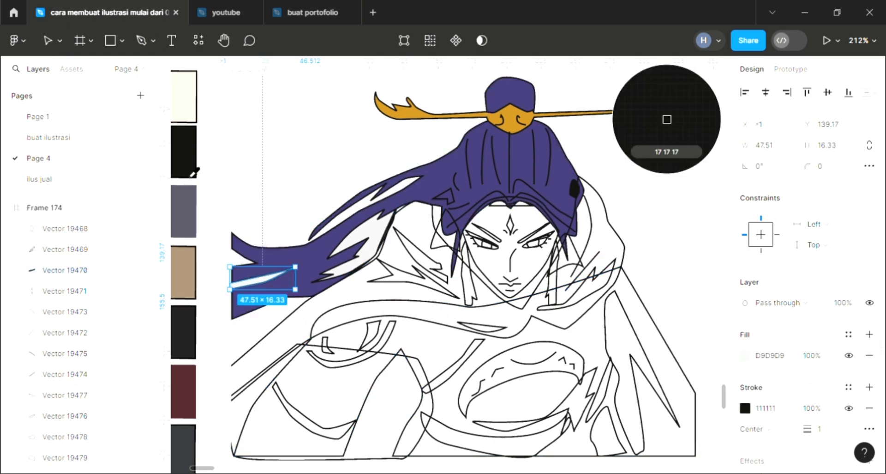
pyautogui.click(350, 249)
# Step: Recolour the jagged shape in the flowing hair with the black palette swatch
pyautogui.click(361, 251)
pyautogui.press('i')
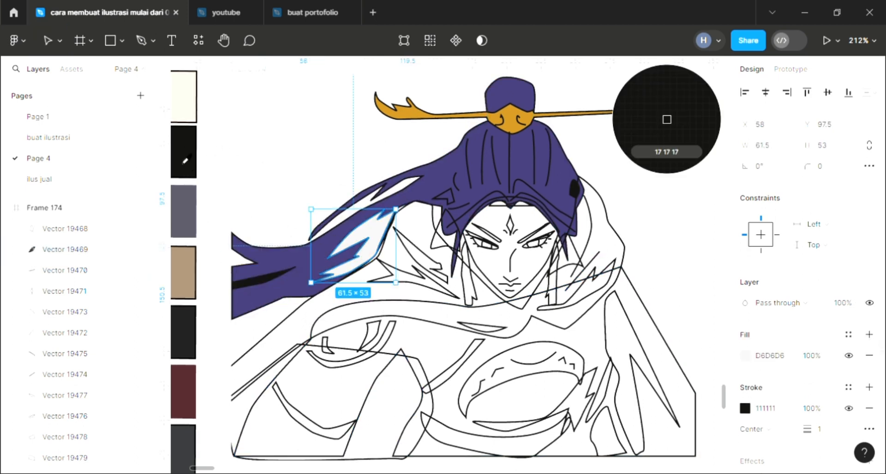
pyautogui.click(360, 187)
# Step: Fill the small angular shape in the hair above the left temple with black 111111 sampled from the palette
pyautogui.click(457, 205)
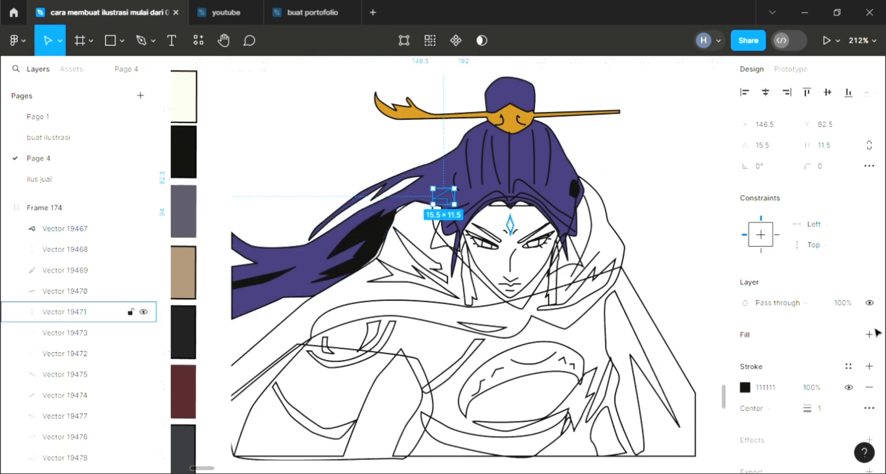
pyautogui.click(869, 334)
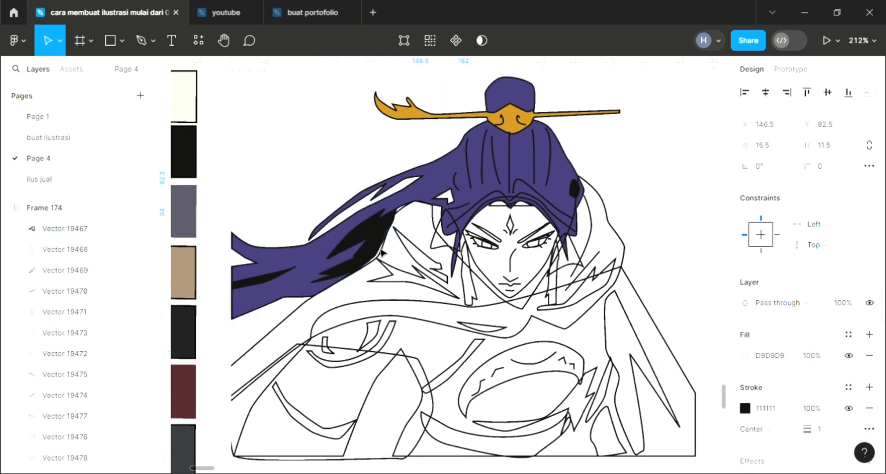
pyautogui.press('i')
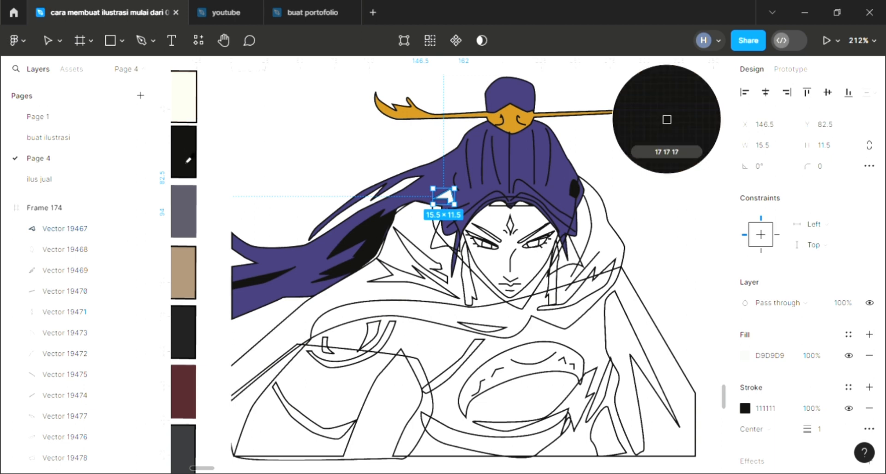
pyautogui.click(186, 149)
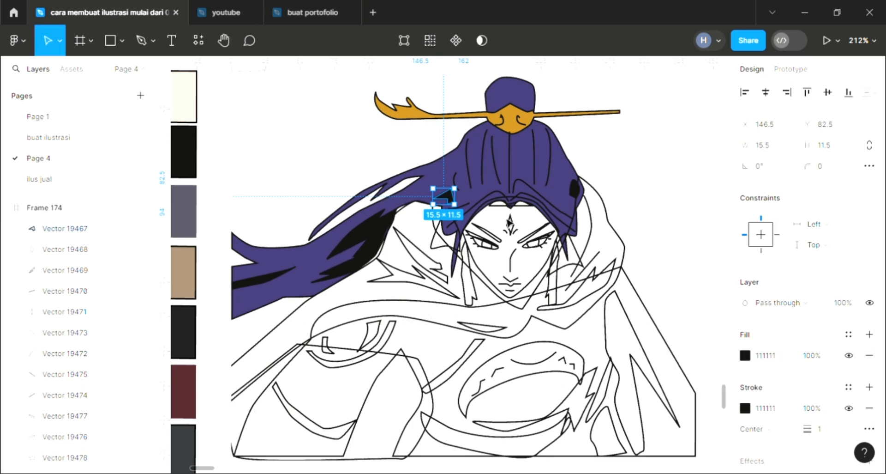
# Step: Fill the narrow hairline shape above the forehead with black 111111 sampled from the palette and deselect it
pyautogui.click(531, 219)
pyautogui.click(527, 206)
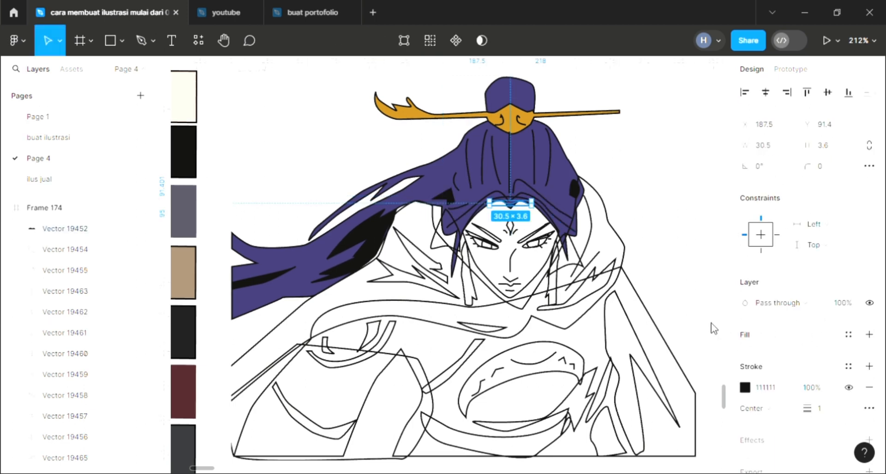
pyautogui.click(869, 334)
pyautogui.press('i')
pyautogui.click(185, 151)
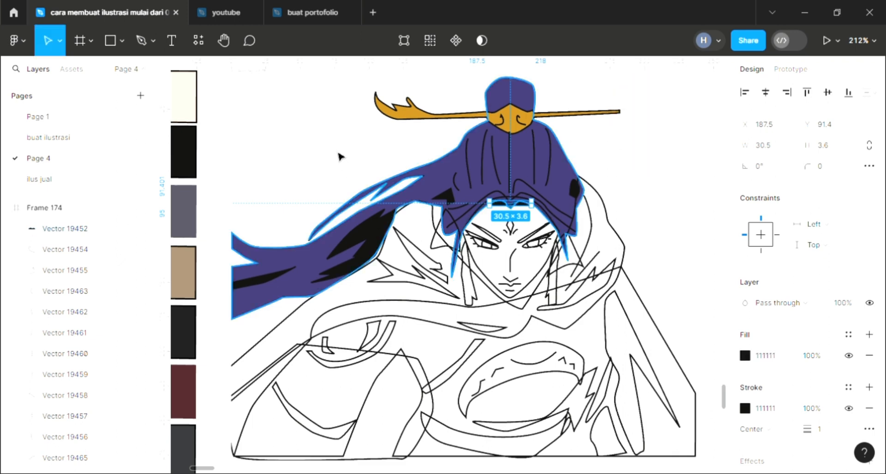
pyautogui.click(340, 157)
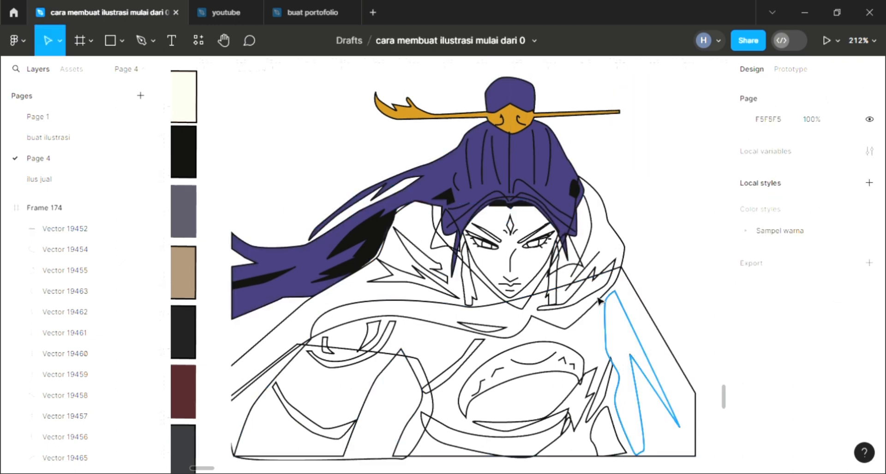
# Step: Fill the diamond mark on the forehead with the gold sampled from the hairpin
pyautogui.click(517, 230)
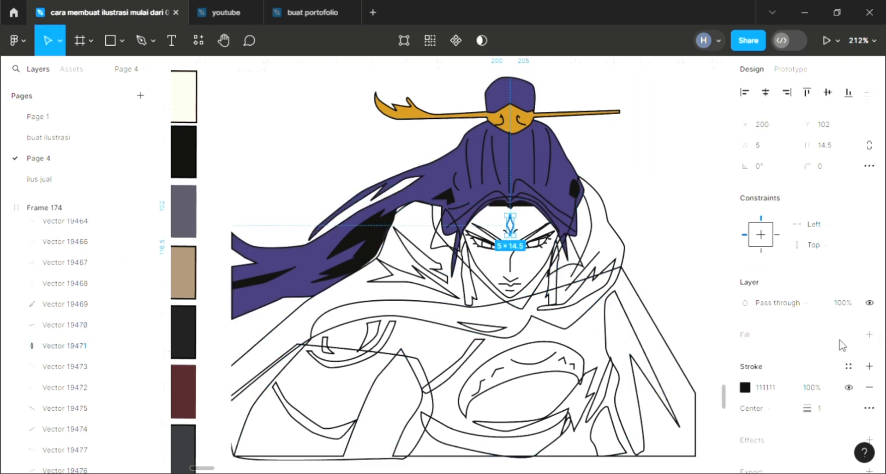
pyautogui.click(869, 334)
pyautogui.press('i')
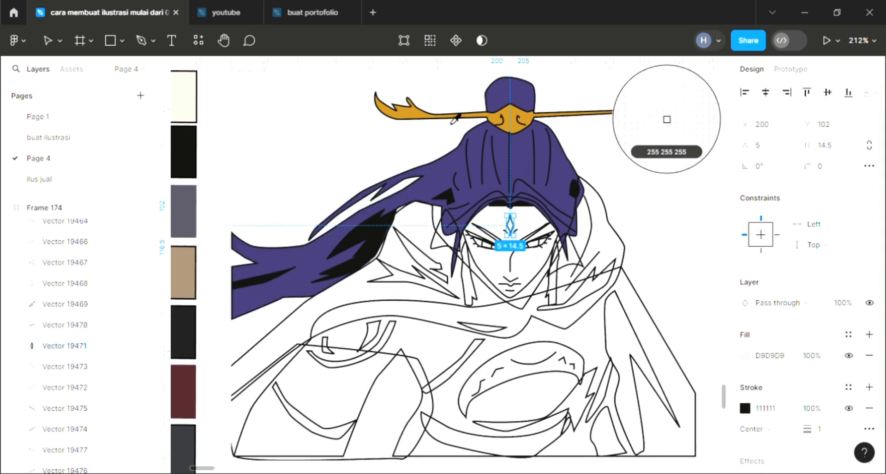
pyautogui.click(418, 113)
pyautogui.press('Escape')
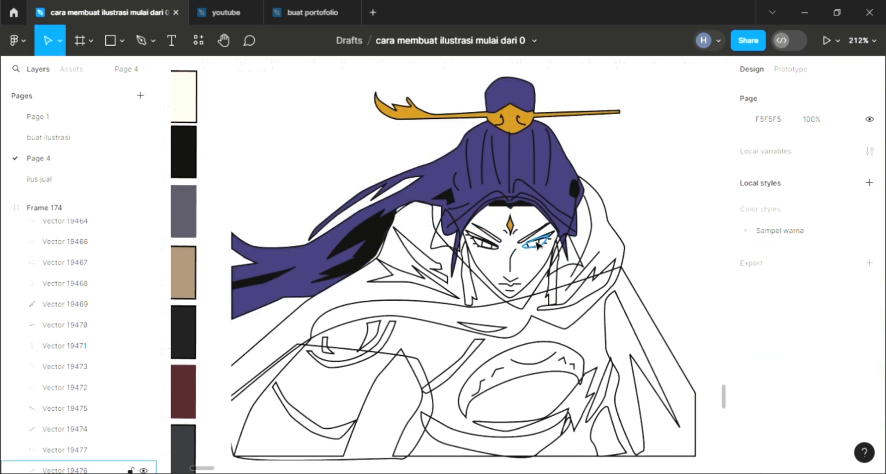
# Step: Add a fill to the eyebrow on the right side of the face and colour it with a sample from the hair
pyautogui.click(143, 428)
pyautogui.click(870, 334)
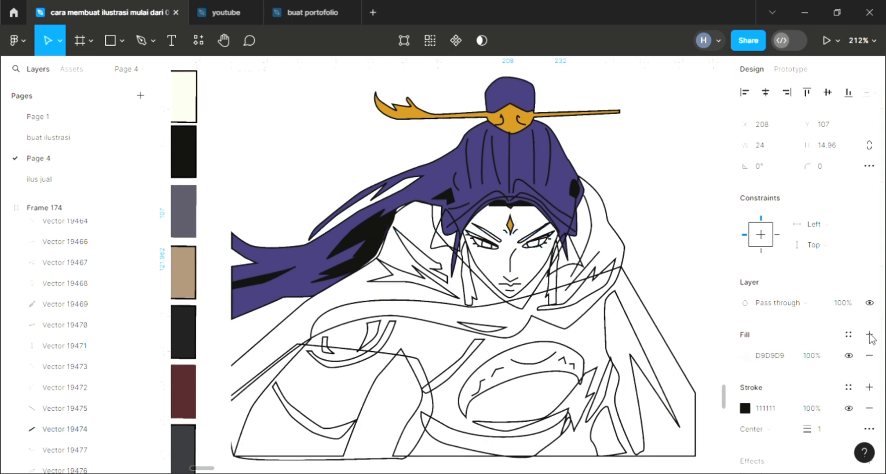
pyautogui.press('i')
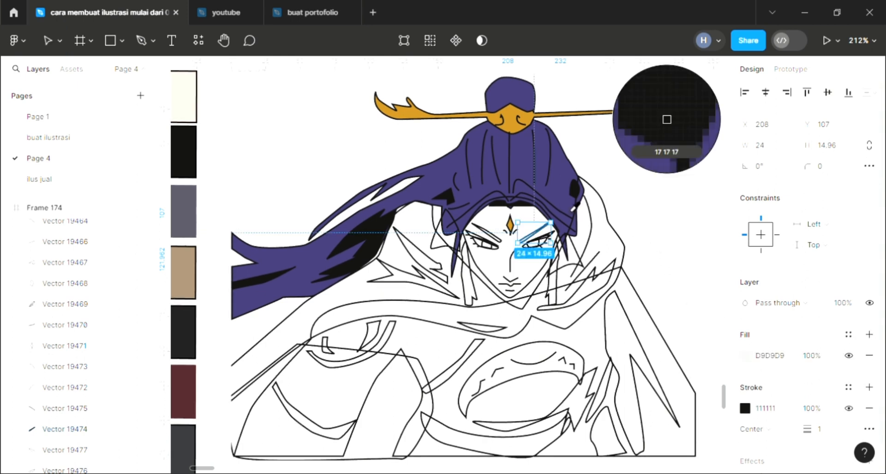
pyautogui.click(582, 162)
pyautogui.press('Escape')
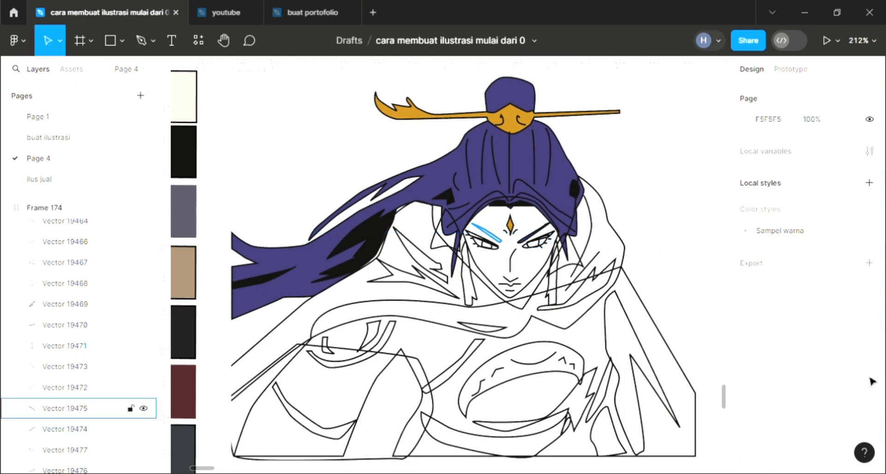
# Step: Fill the eyebrow on the left side of the face with purple 403870 sampled from the hair and deselect it
pyautogui.click(106, 408)
pyautogui.click(870, 335)
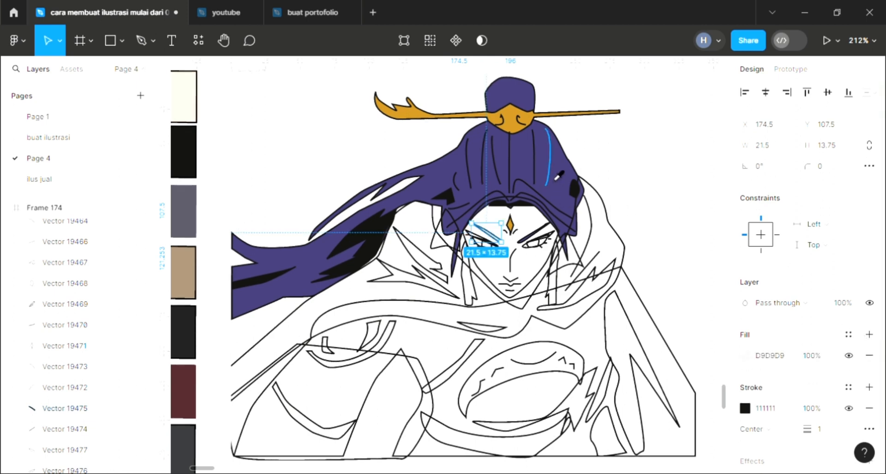
pyautogui.press('i')
pyautogui.click(569, 186)
pyautogui.press('i')
pyautogui.press('Escape')
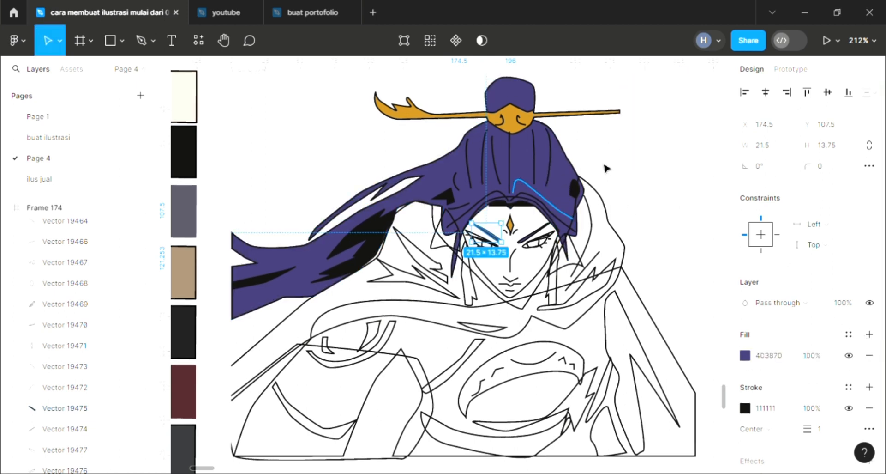
pyautogui.press('Escape')
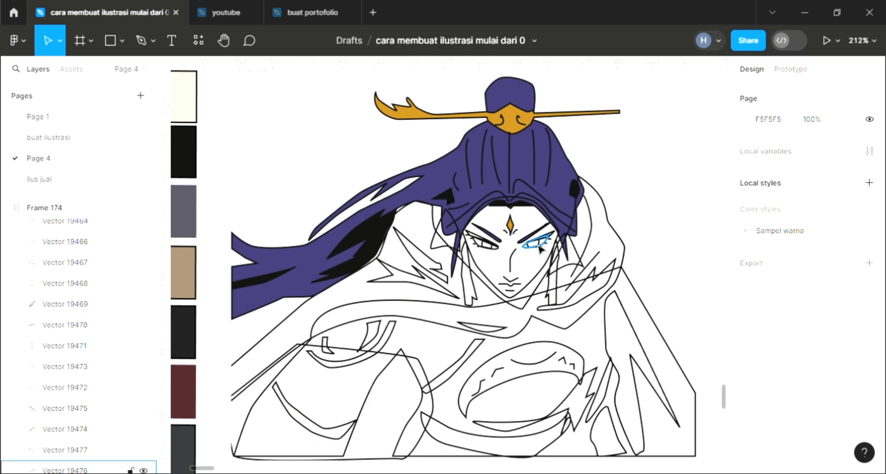
# Step: Add a fill to the iris of the eye on the right side of the face and colour it with gold sampled from the hairpin
pyautogui.scroll(3, 545, 246)
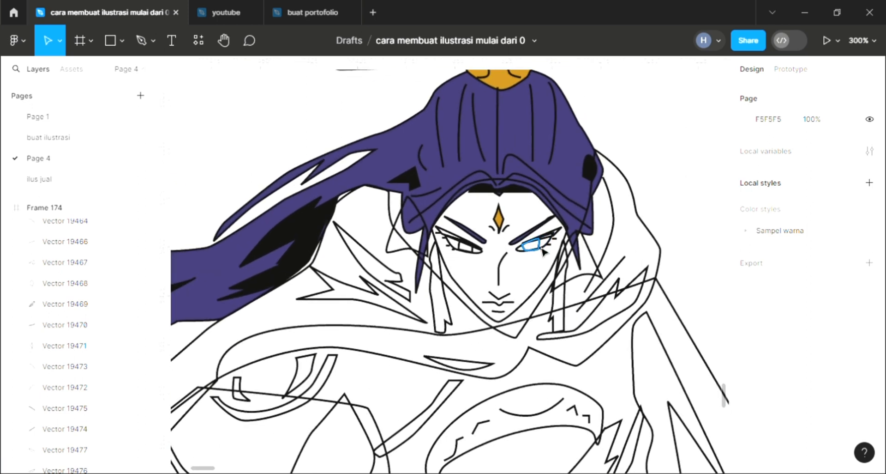
pyautogui.click(543, 250)
pyautogui.click(870, 333)
pyautogui.scroll(1, 531, 231)
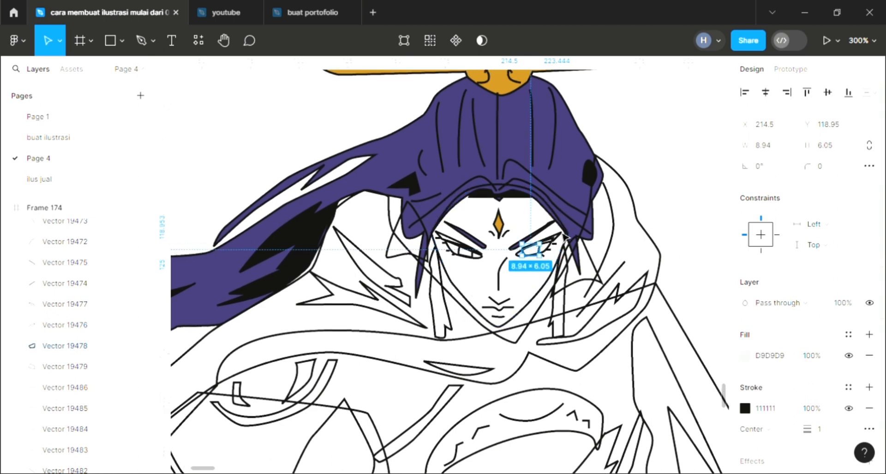
pyautogui.press('i')
pyautogui.click(505, 104)
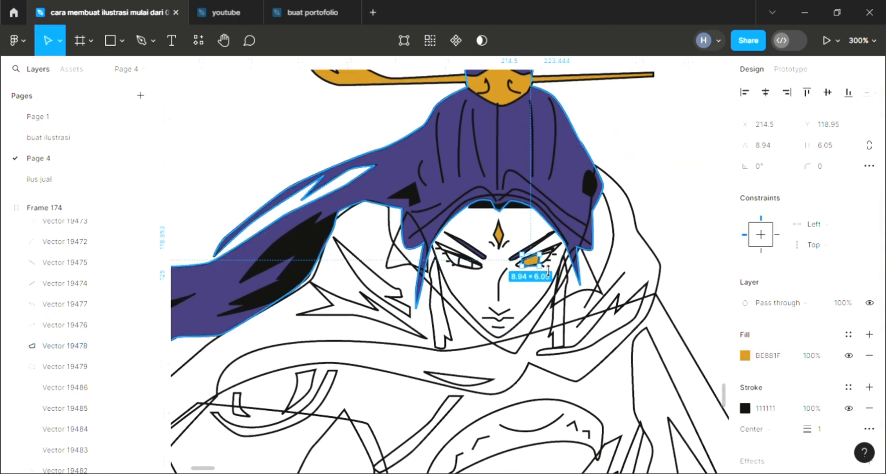
# Step: Fill the iris of the eye on the left side of the face with gold sampled from the other iris and deselect it
pyautogui.click(465, 264)
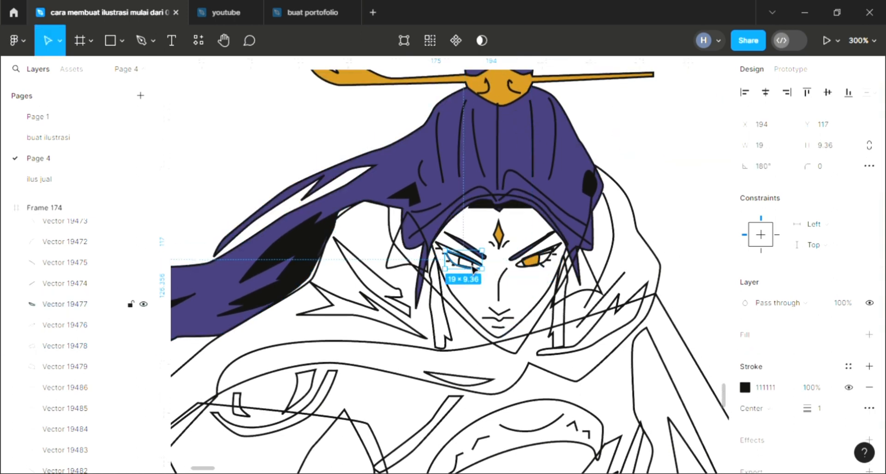
pyautogui.click(466, 265)
pyautogui.click(466, 264)
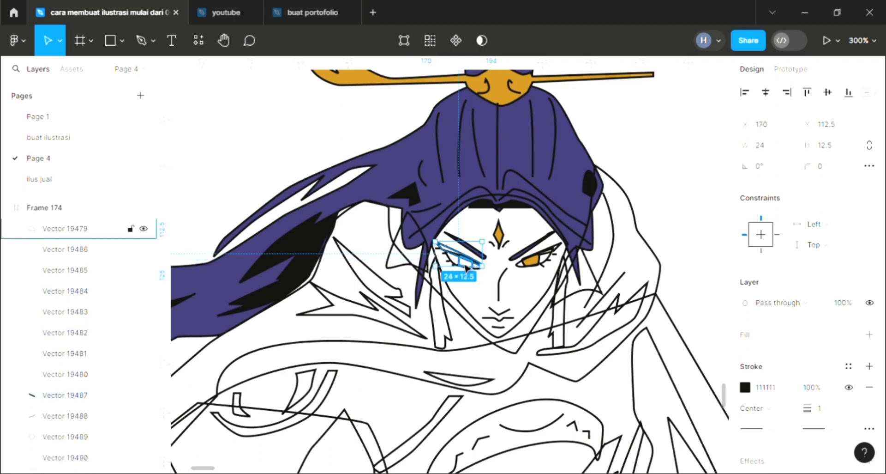
pyautogui.click(870, 334)
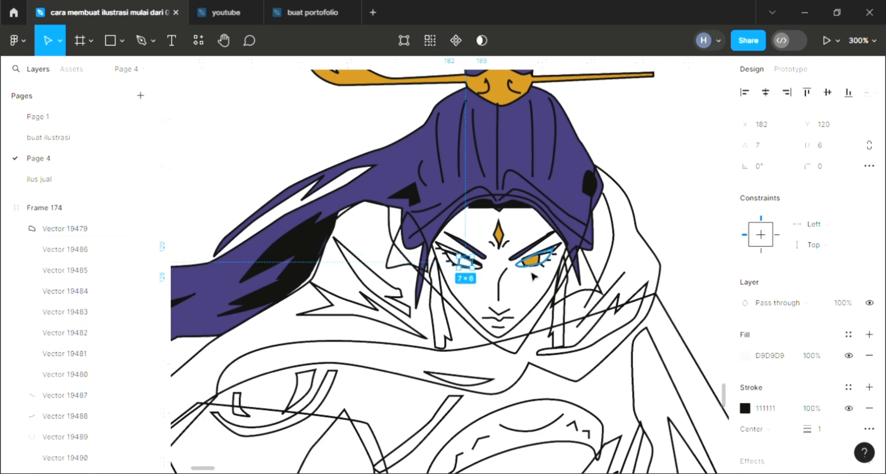
pyautogui.scroll(1, 530, 161)
pyautogui.press('i')
pyautogui.click(531, 276)
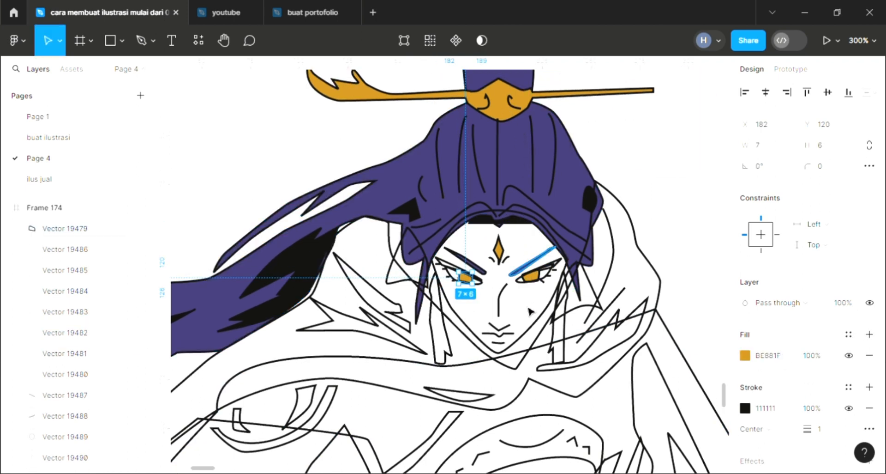
pyautogui.press('Escape')
# Step: Fill the eye outline on the right side of the face with white FFFFFF sampled from the blank background
pyautogui.click(533, 274)
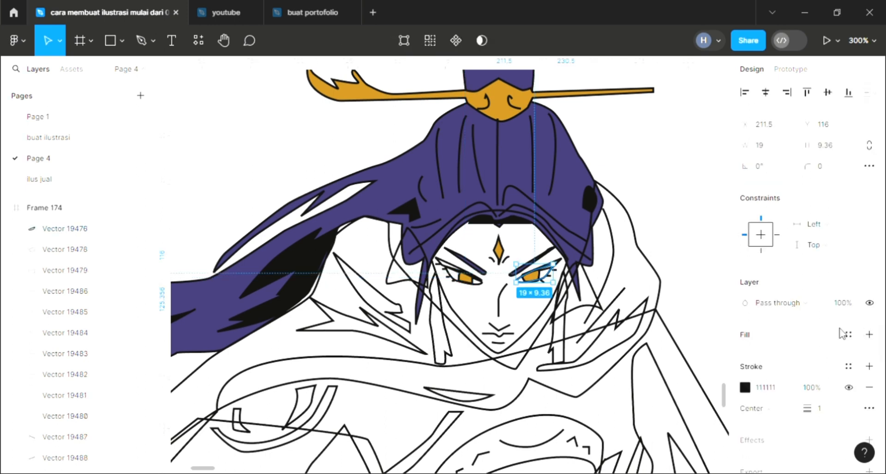
pyautogui.click(870, 334)
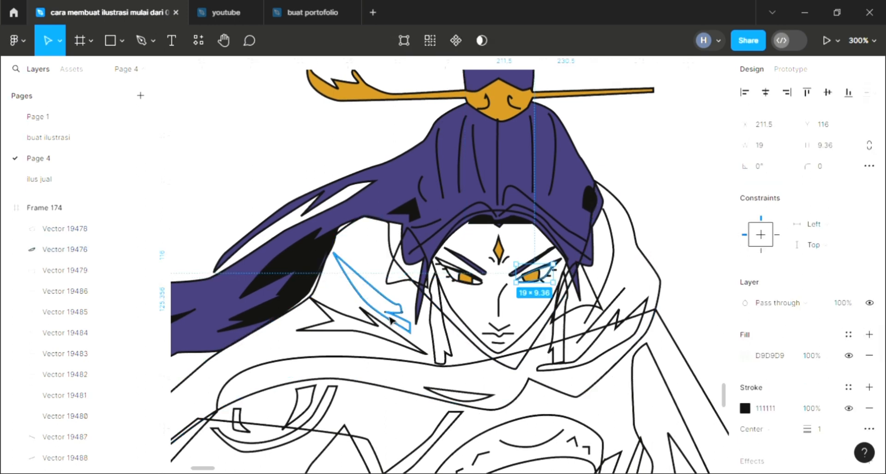
pyautogui.press('i')
pyautogui.click(667, 116)
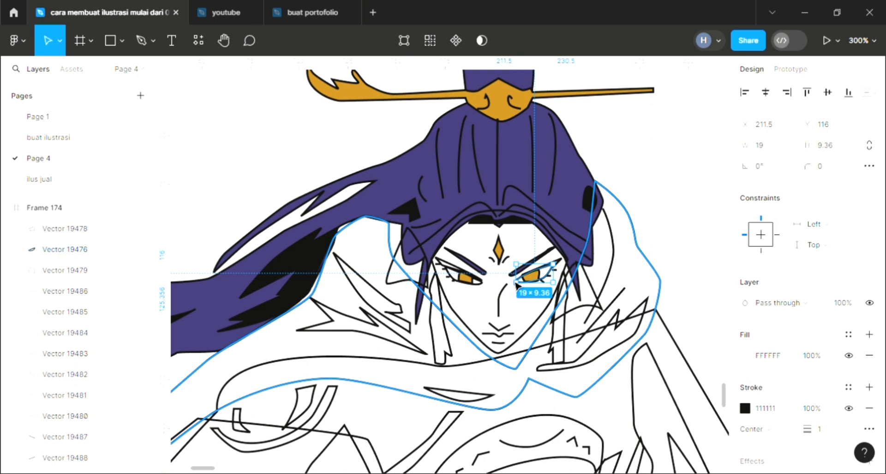
# Step: Fill the eye outline on the left side of the face with sampled white FFFFFF and deselect it
pyautogui.click(486, 294)
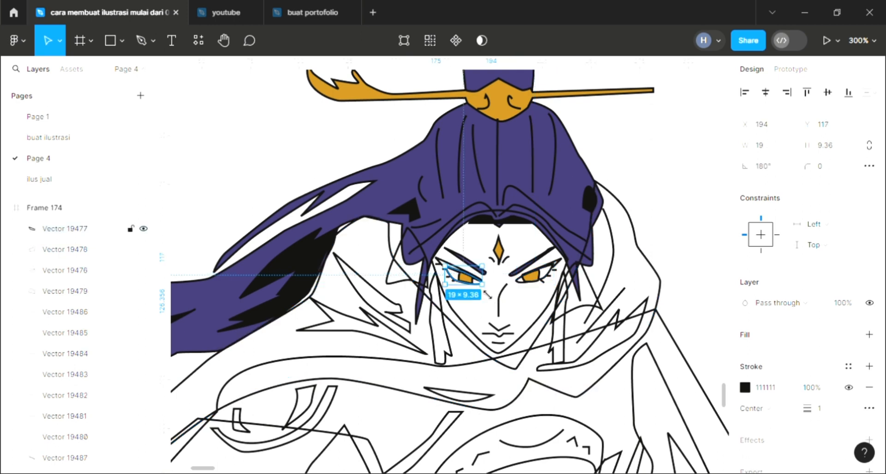
pyautogui.click(870, 334)
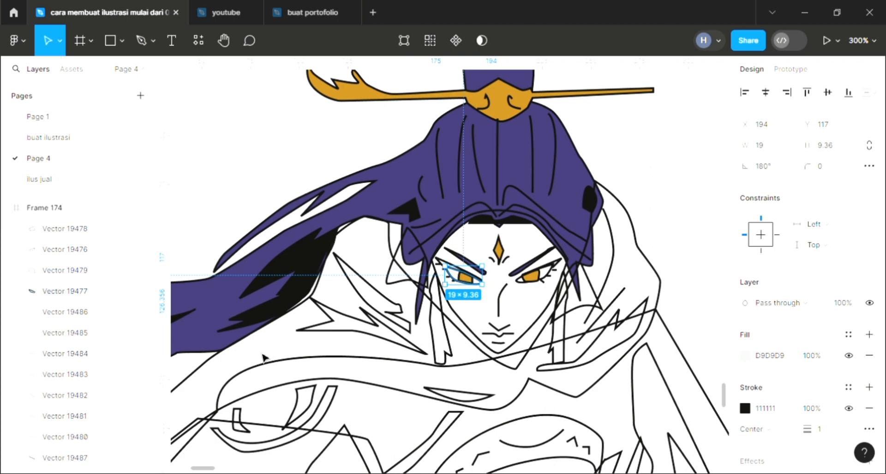
pyautogui.press('i')
pyautogui.click(666, 118)
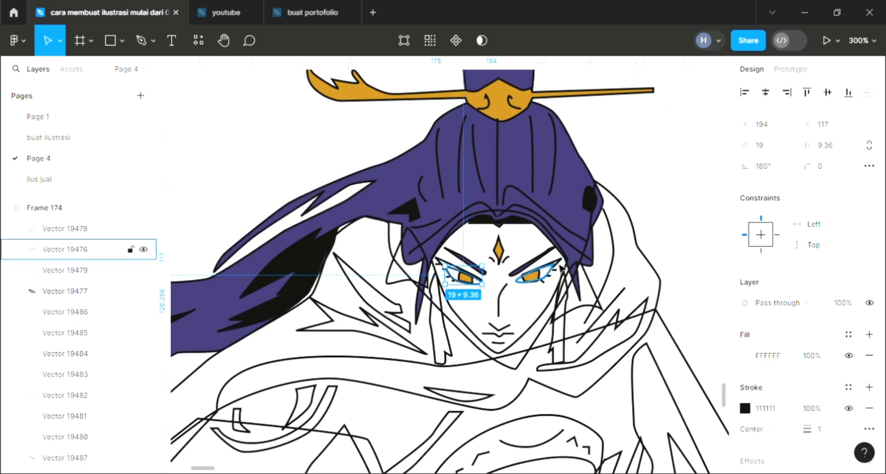
pyautogui.press('Escape')
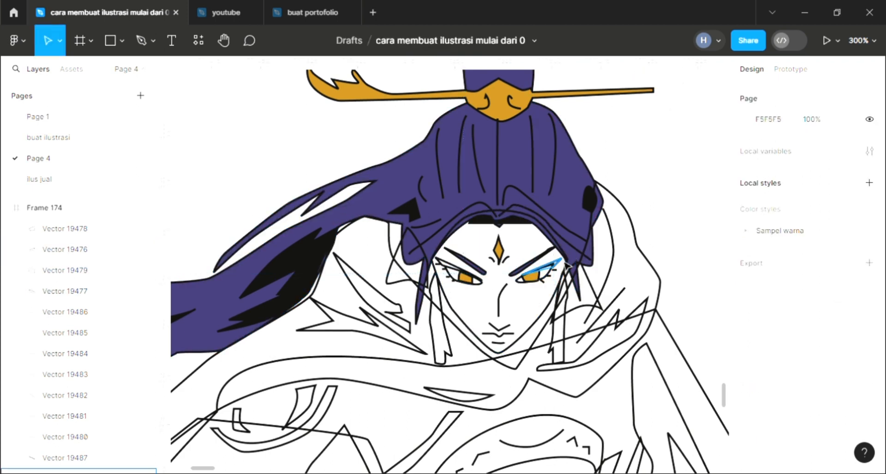
# Step: Fill the upper eyelid shape on the right side of the face with sampled black 111111
pyautogui.click(566, 264)
pyautogui.click(869, 334)
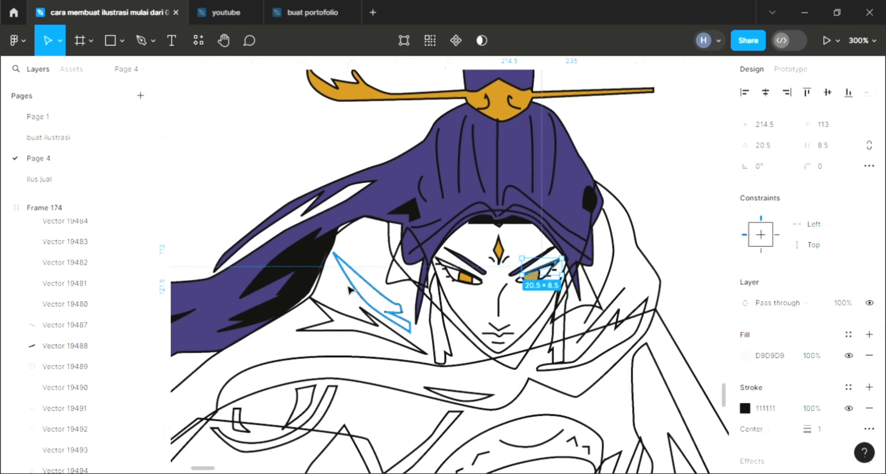
pyautogui.press('i')
pyautogui.press('Escape')
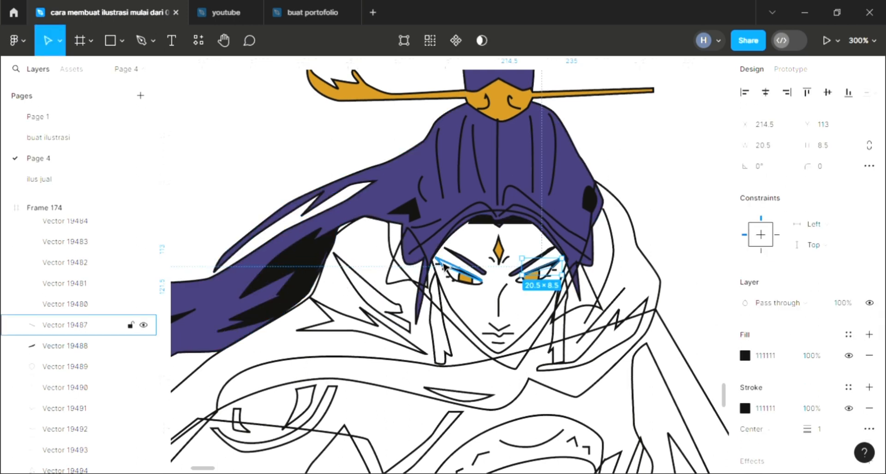
# Step: Fill the upper eyelid shape on the left side of the face with black 111111 sampled from the dark hair patch
pyautogui.click(462, 272)
pyautogui.click(870, 334)
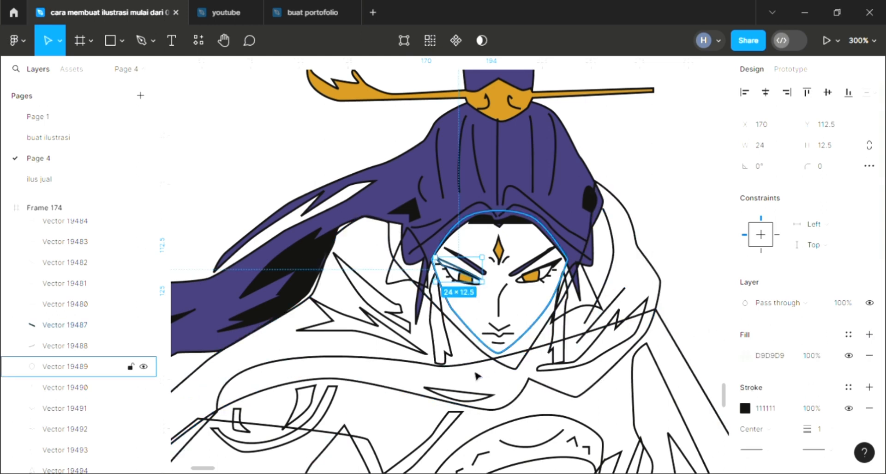
pyautogui.press('i')
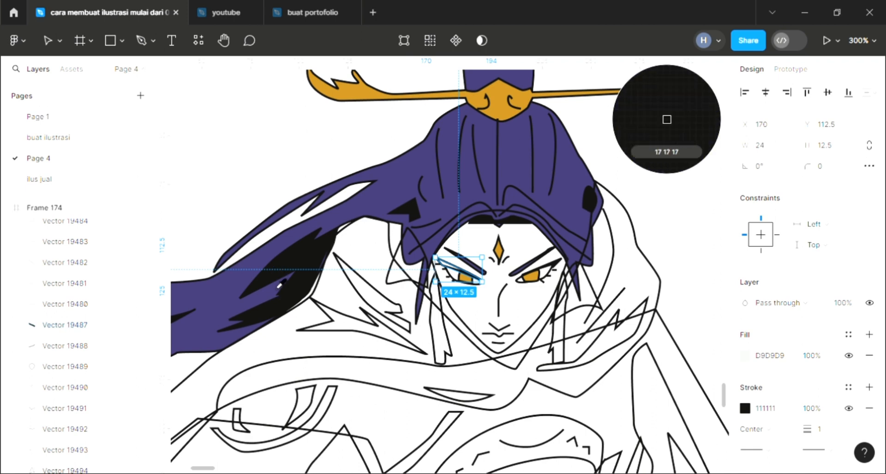
pyautogui.scroll(1, 280, 285)
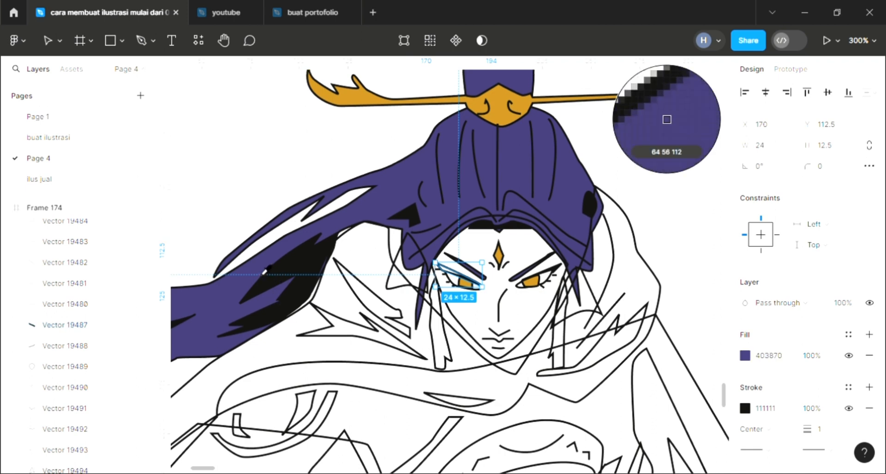
pyautogui.click(264, 271)
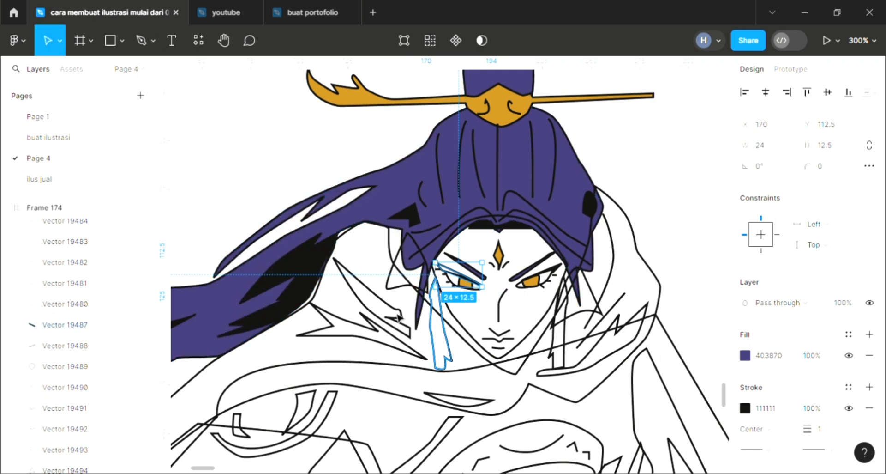
pyautogui.press('i')
pyautogui.click(323, 273)
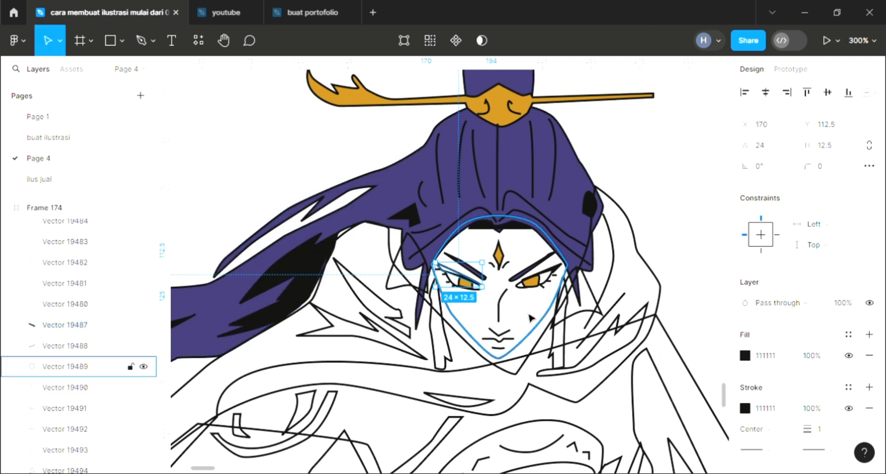
pyautogui.scroll(5, 455, 276)
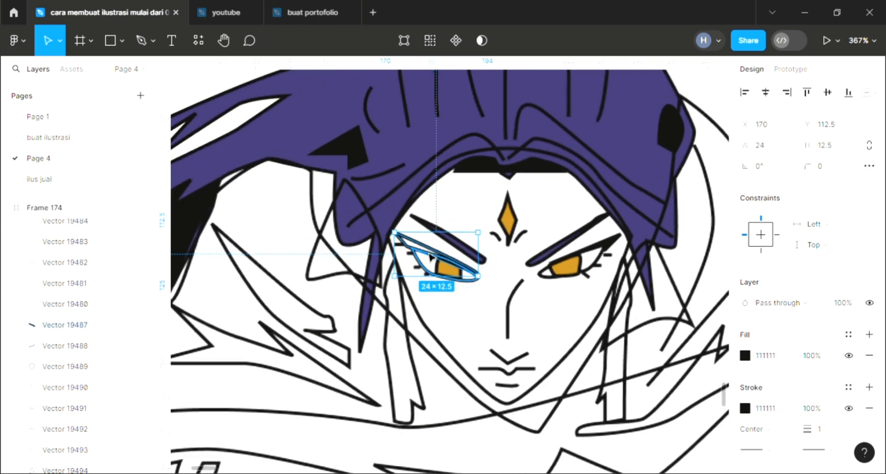
pyautogui.scroll(10, 429, 255)
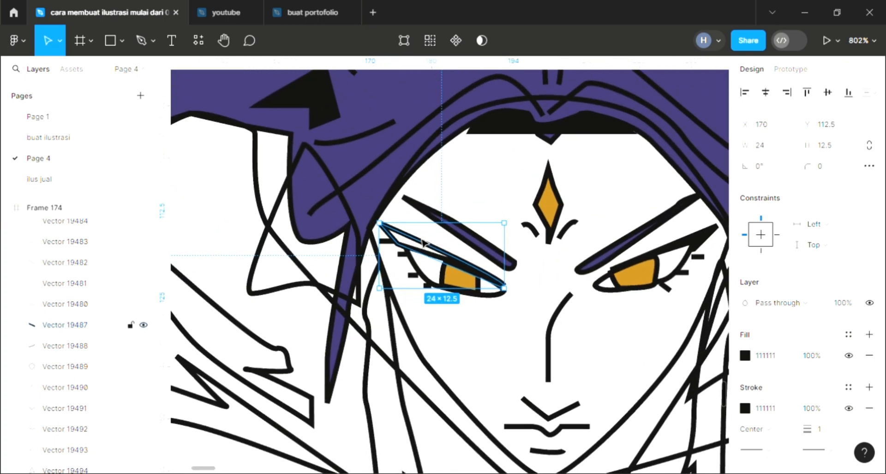
pyautogui.doubleClick(423, 242)
pyautogui.click(505, 286)
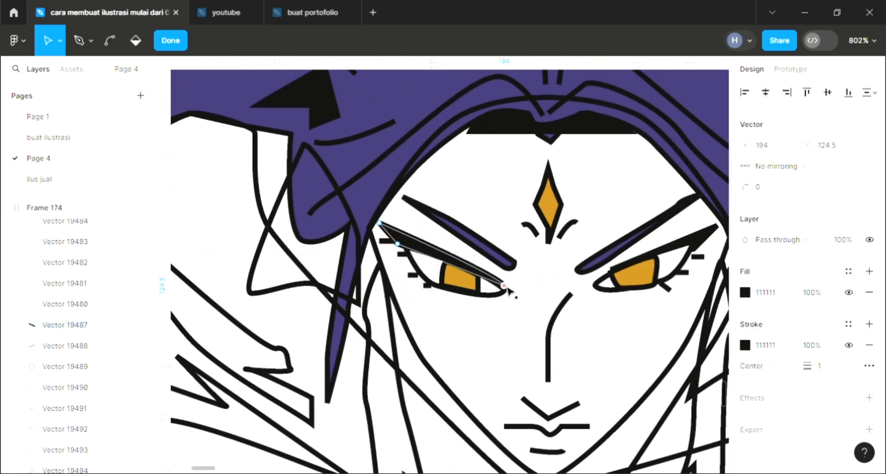
pyautogui.press('Escape')
pyautogui.press('Escape')
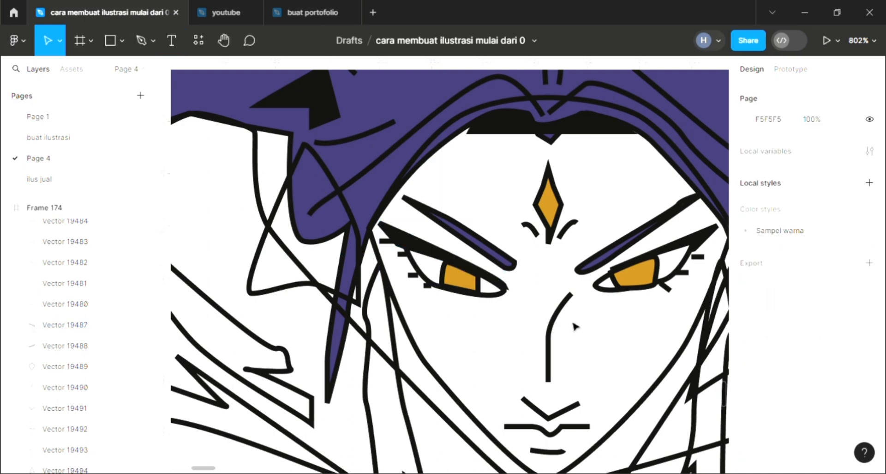
# Step: Add a fill to the face outline and colour it with the cream FFE2D3 sampled from the palette's lightest swatch
pyautogui.scroll(-5, 687, 316)
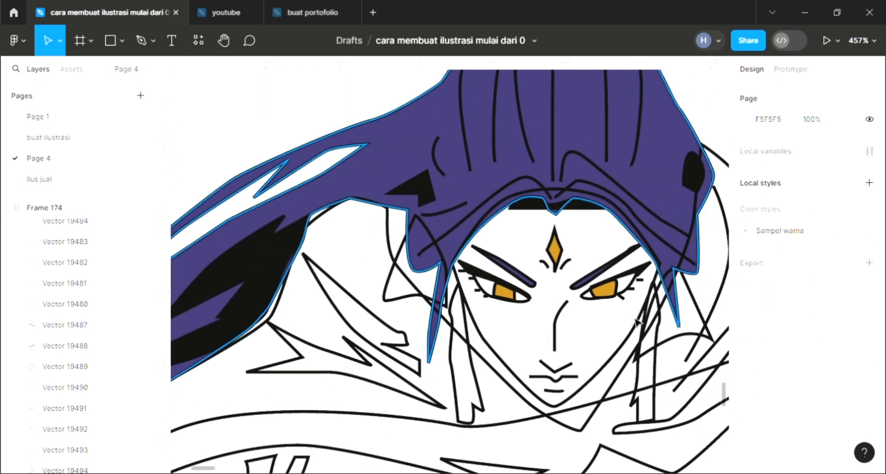
pyautogui.scroll(-2, 637, 321)
pyautogui.click(622, 359)
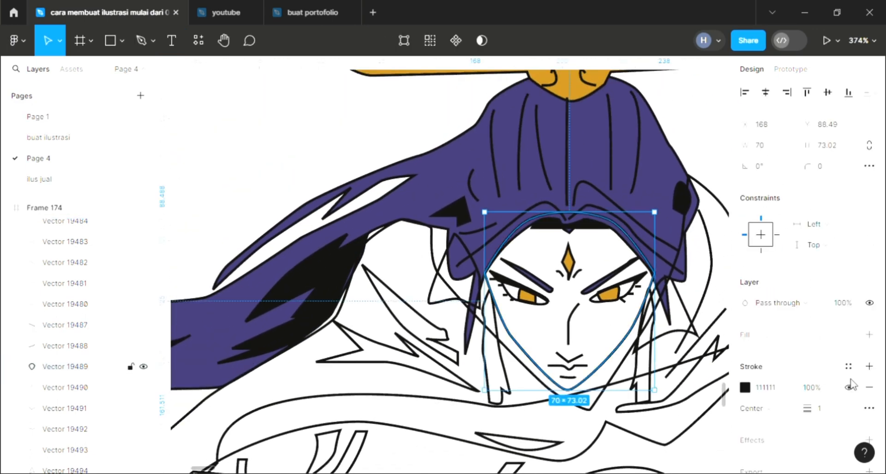
pyautogui.click(870, 335)
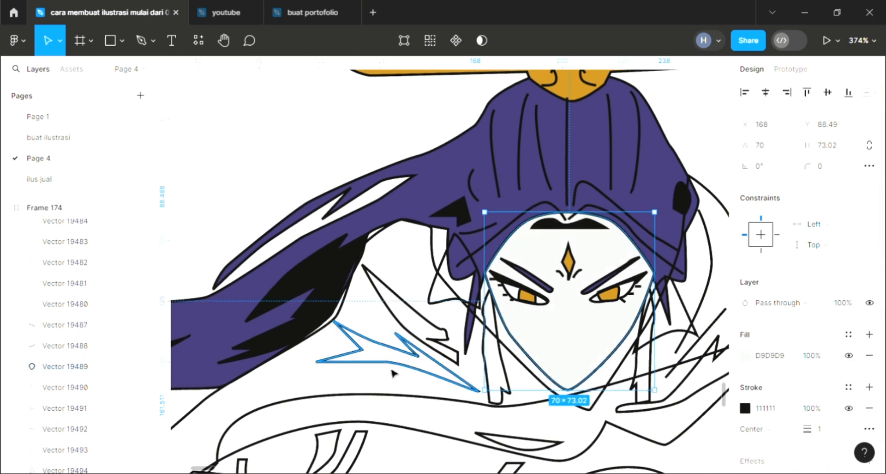
pyautogui.scroll(-3, 413, 370)
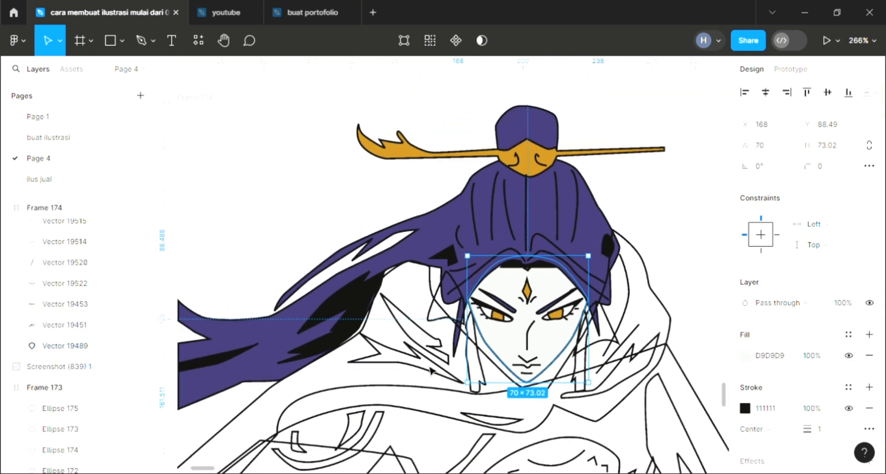
pyautogui.hscroll(-5, 432, 369)
pyautogui.press('i')
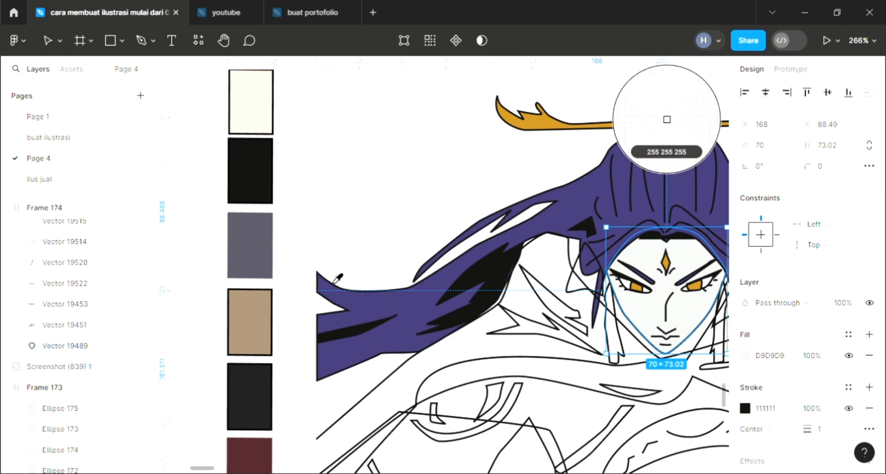
pyautogui.click(251, 129)
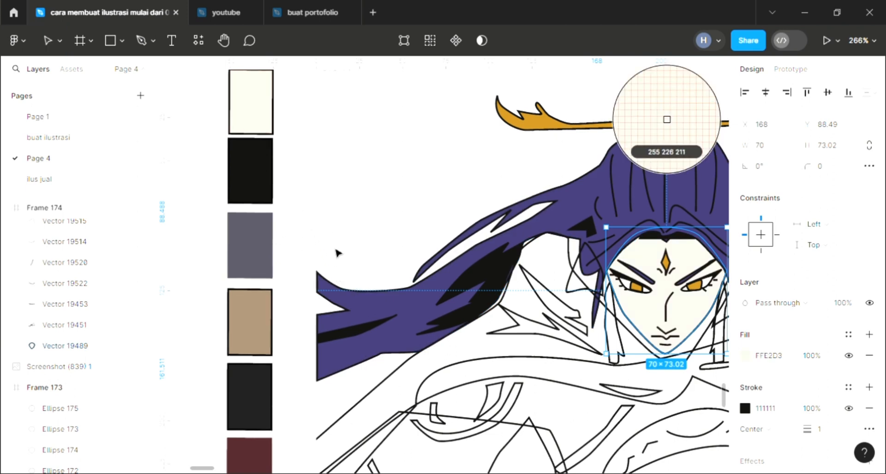
# Step: Darken the face fill to the peach skin tone DAB39F with a custom colour
pyautogui.hscroll(2, 351, 264)
pyautogui.hscroll(4, 351, 265)
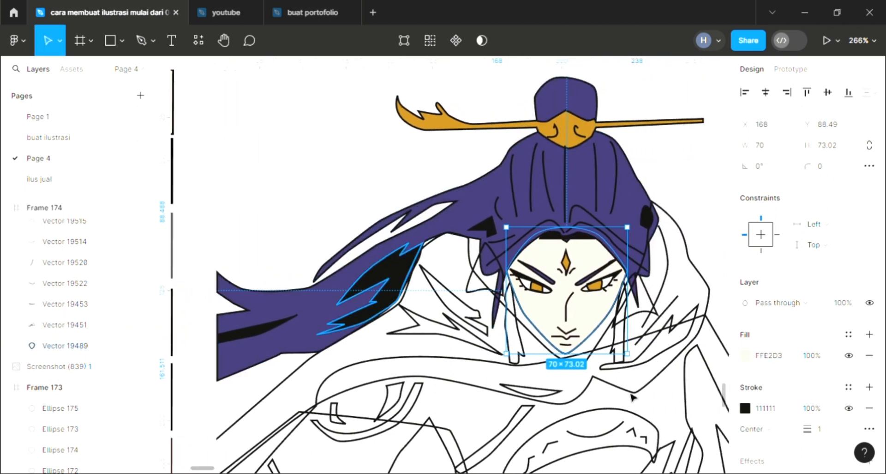
pyautogui.click(746, 355)
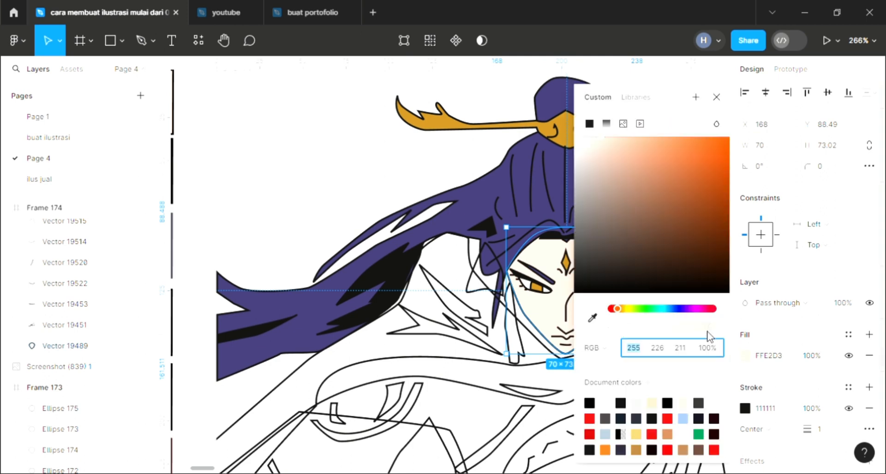
pyautogui.click(609, 154)
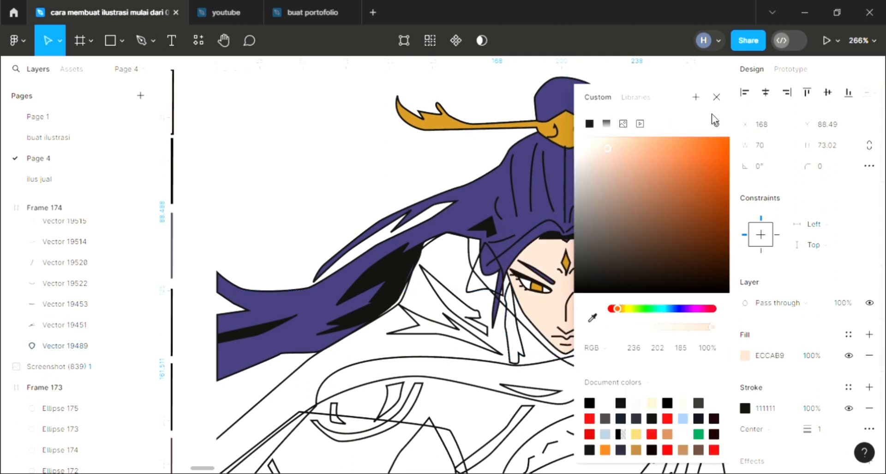
pyautogui.click(617, 161)
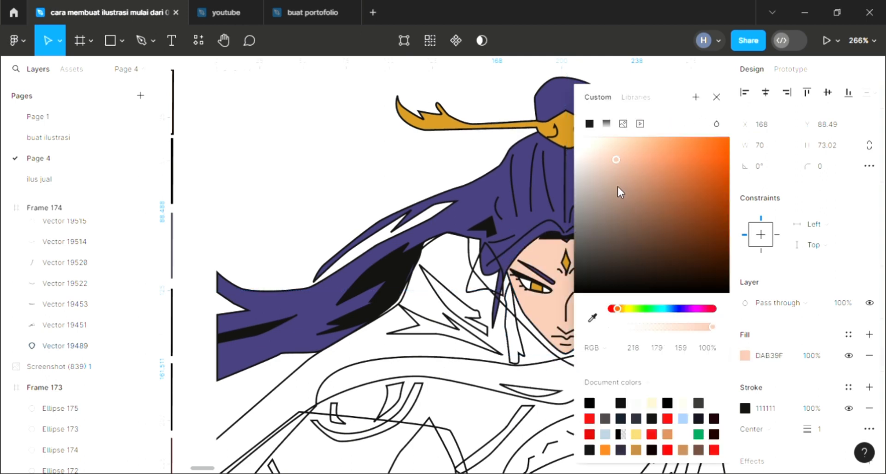
# Step: Lighten the face fill to the pale skin tone F1CDBA with a custom colour
pyautogui.moveTo(616, 175); pyautogui.dragTo(609, 145)
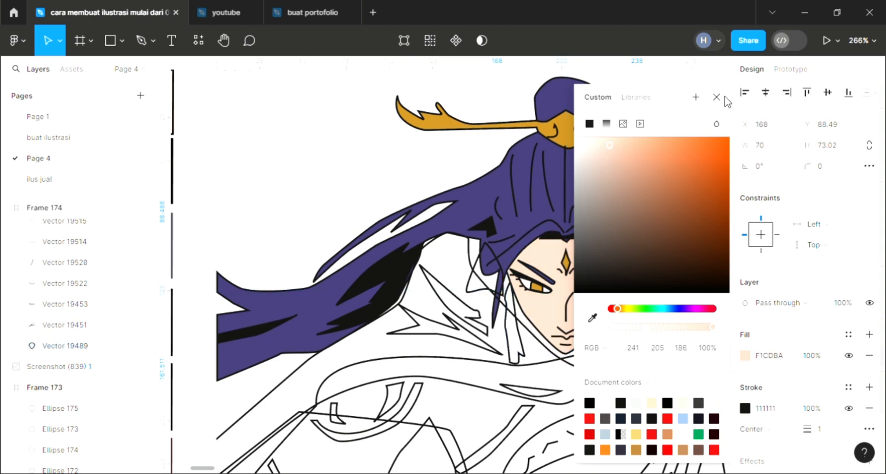
pyautogui.click(696, 97)
pyautogui.hscroll(3, 572, 415)
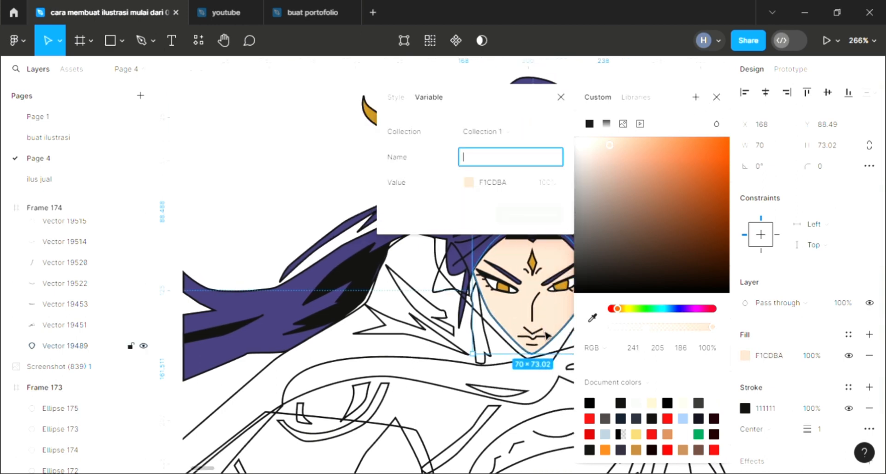
pyautogui.click(561, 98)
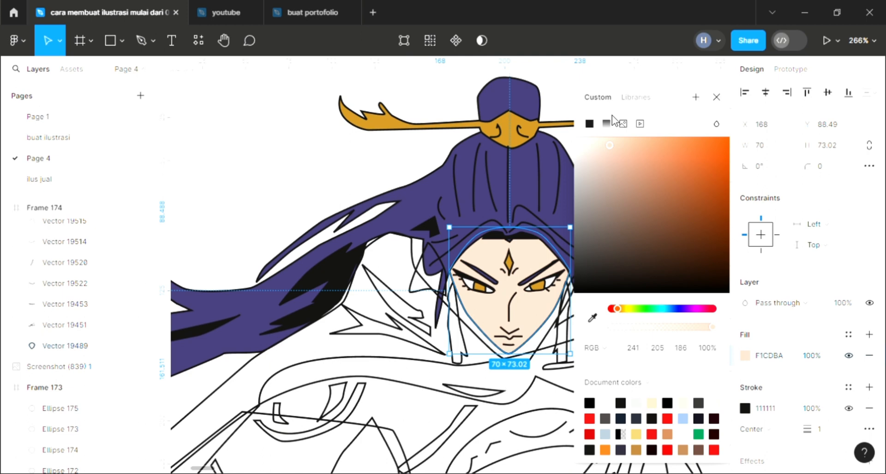
pyautogui.click(717, 97)
# Step: Fill the jagged fold shape on the right shoulder of the cloak with black 111111
pyautogui.scroll(-3, 640, 212)
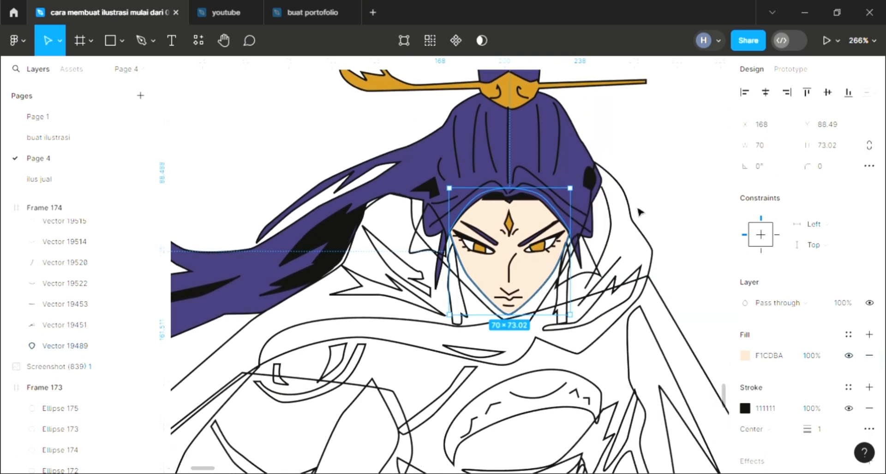
pyautogui.click(642, 270)
pyautogui.click(640, 300)
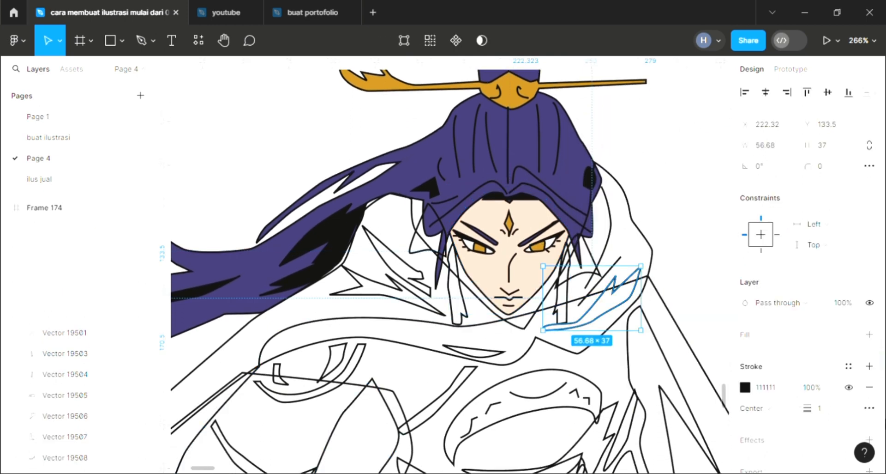
pyautogui.click(870, 334)
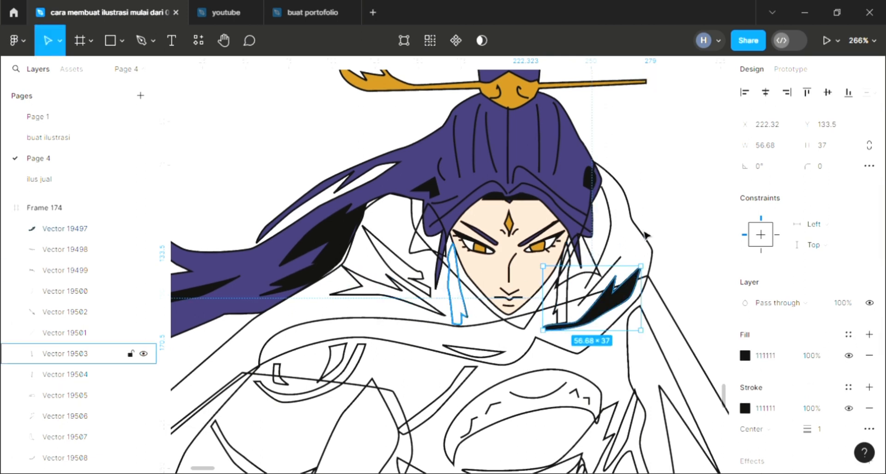
# Step: Add a fill to the large cloak outline, send it behind the other shapes and colour it with the tan 9B856B sampled from the palette
pyautogui.click(651, 249)
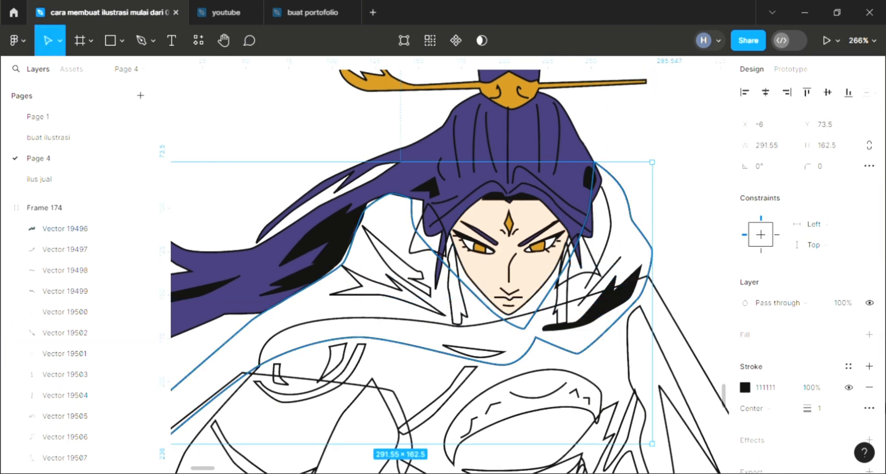
pyautogui.click(870, 334)
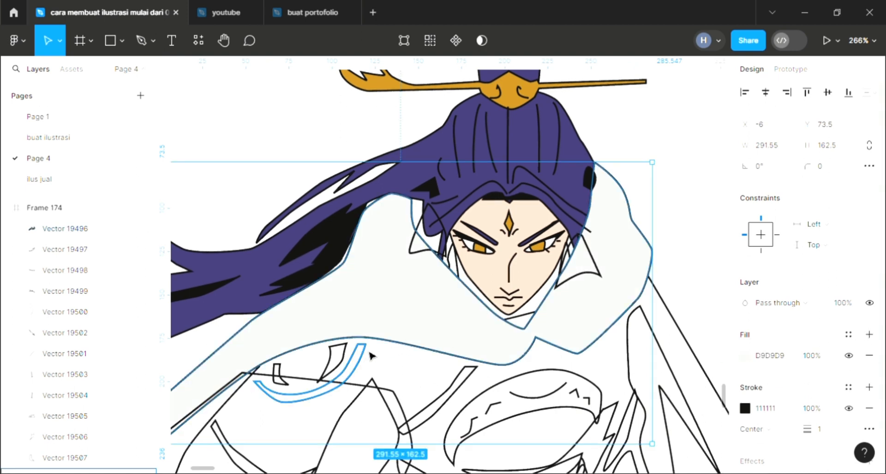
pyautogui.press('[')
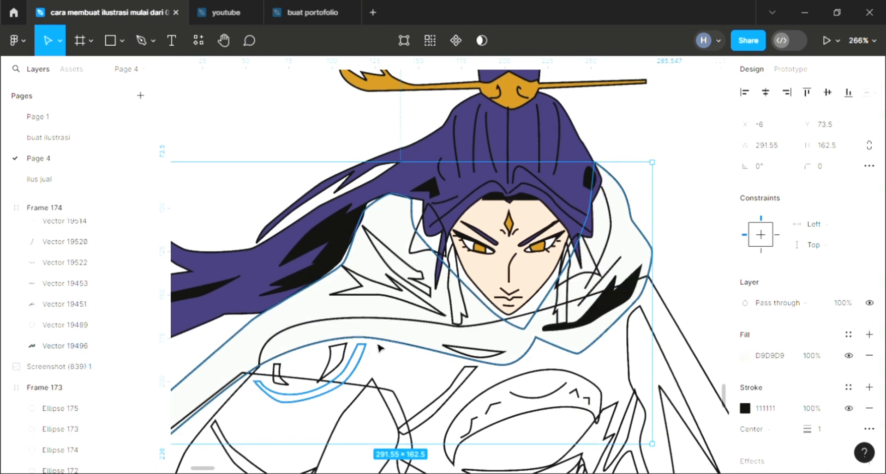
pyautogui.press('i')
pyautogui.hscroll(-3, 322, 285)
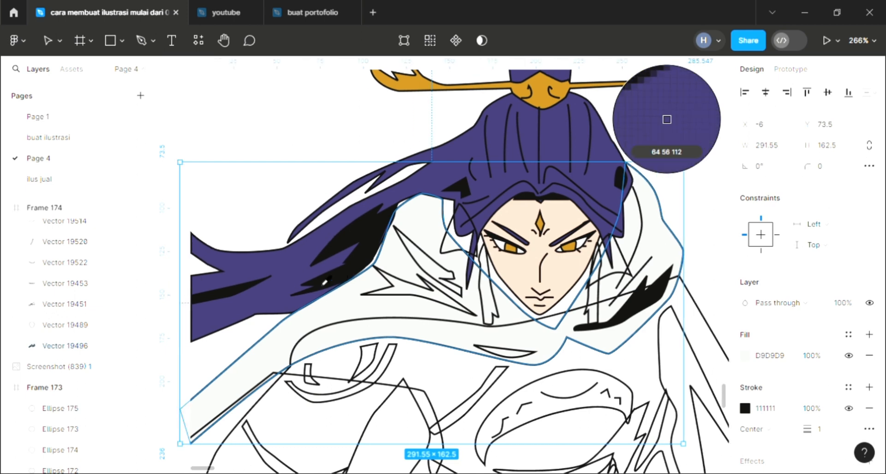
pyautogui.click(214, 294)
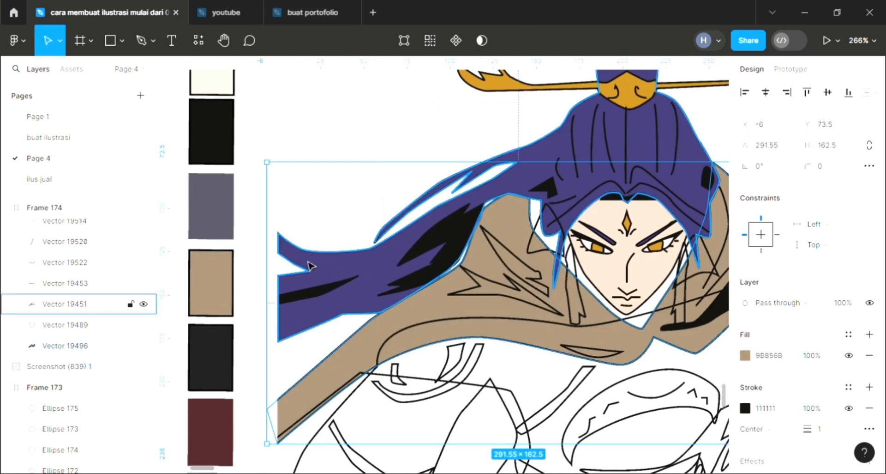
# Step: Fill the lower jagged fold on the left side of the cloak with black 111111 sampled from the right shoulder's fold
pyautogui.hscroll(3, 390, 299)
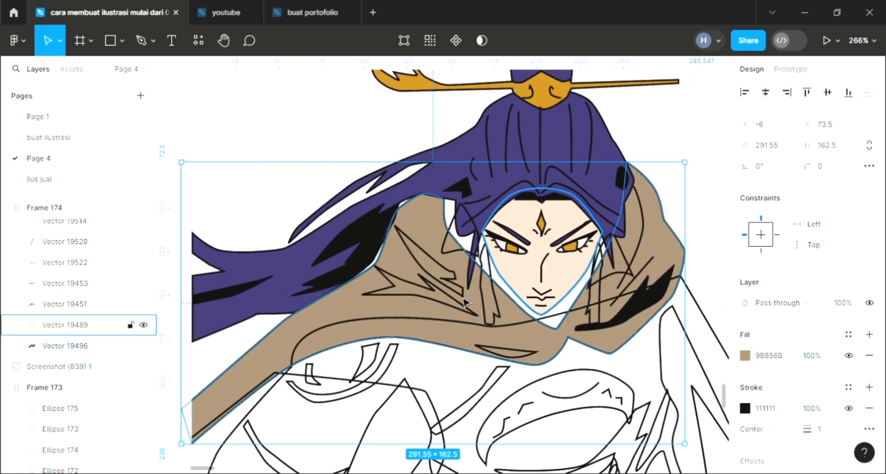
pyautogui.click(436, 297)
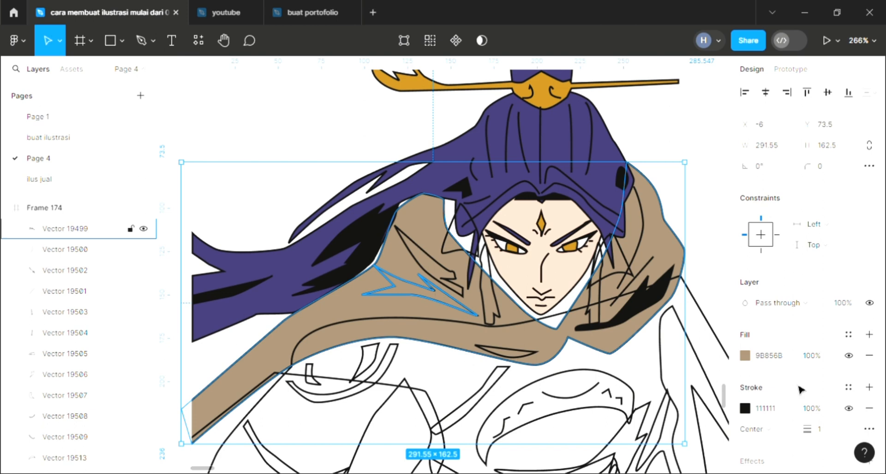
pyautogui.click(869, 337)
pyautogui.press('i')
pyautogui.click(644, 299)
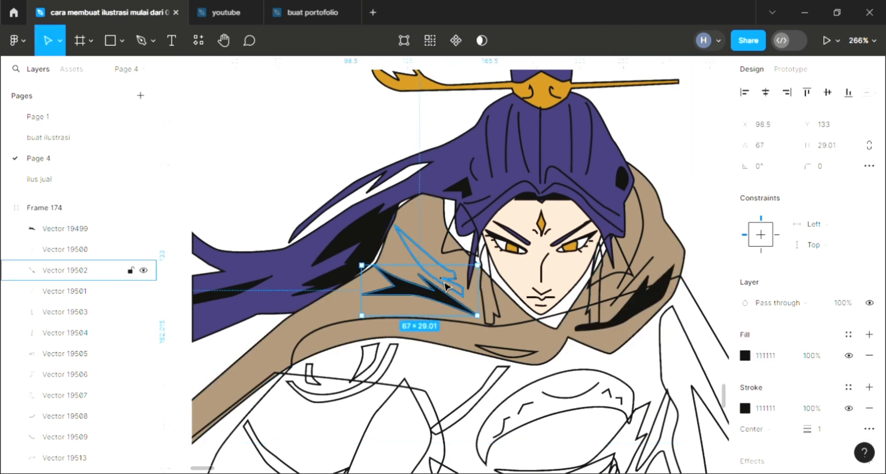
# Step: Fill the upper slanted fold on the left side of the cloak with sampled black 111111
pyautogui.click(445, 283)
pyautogui.click(871, 332)
pyautogui.press('i')
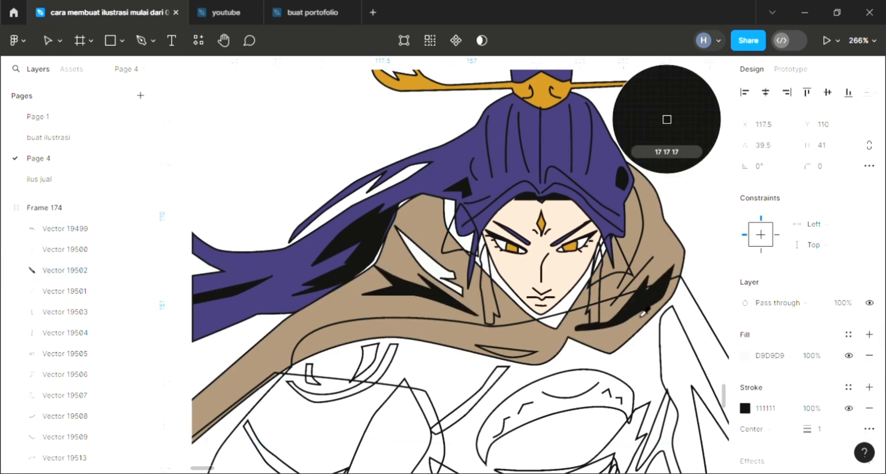
pyautogui.click(659, 319)
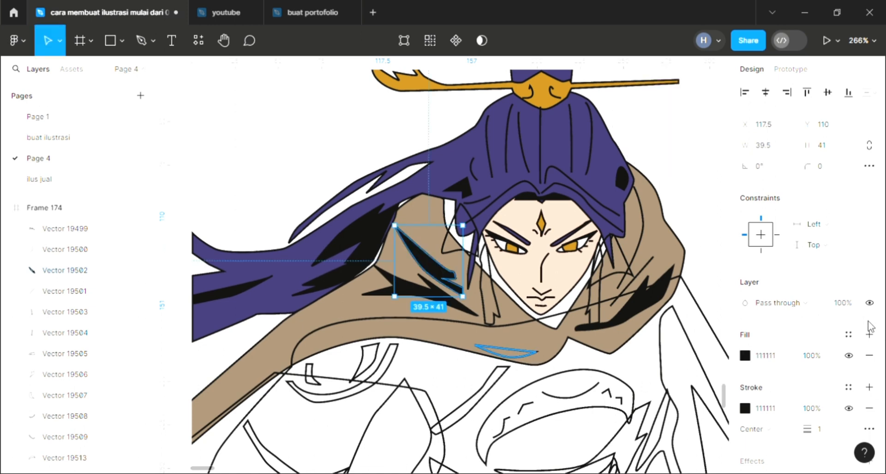
# Step: Fill the thin curved fold below the chin, at the cloak's lower edge, with sampled black 111111
pyautogui.click(507, 351)
pyautogui.click(871, 333)
pyautogui.press('i')
pyautogui.click(636, 319)
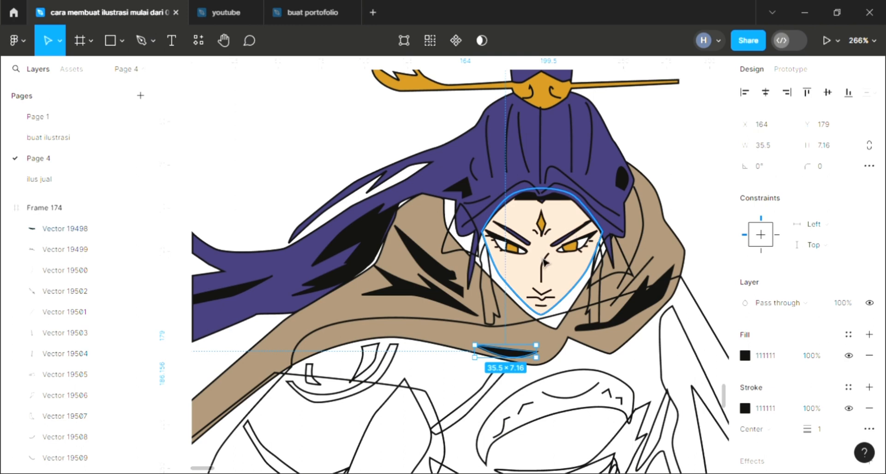
# Step: Fill the hair lock on the left side of the face with the purple 403870 sampled from the hair
pyautogui.click(460, 254)
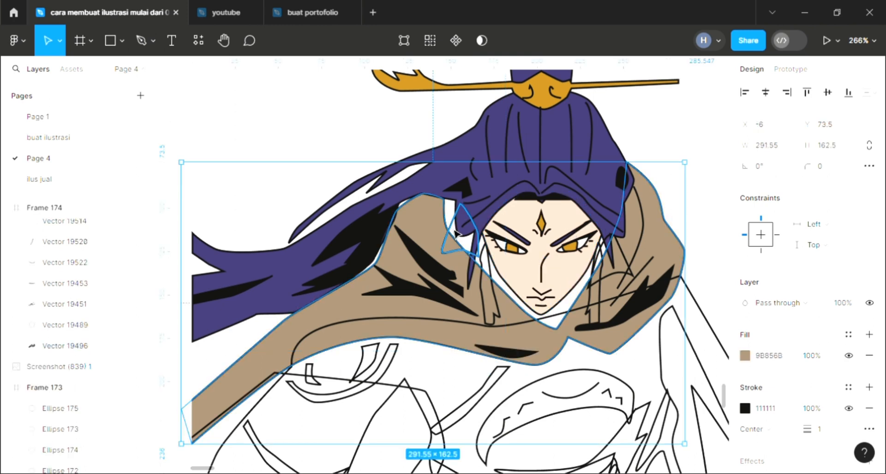
pyautogui.click(456, 233)
pyautogui.click(870, 333)
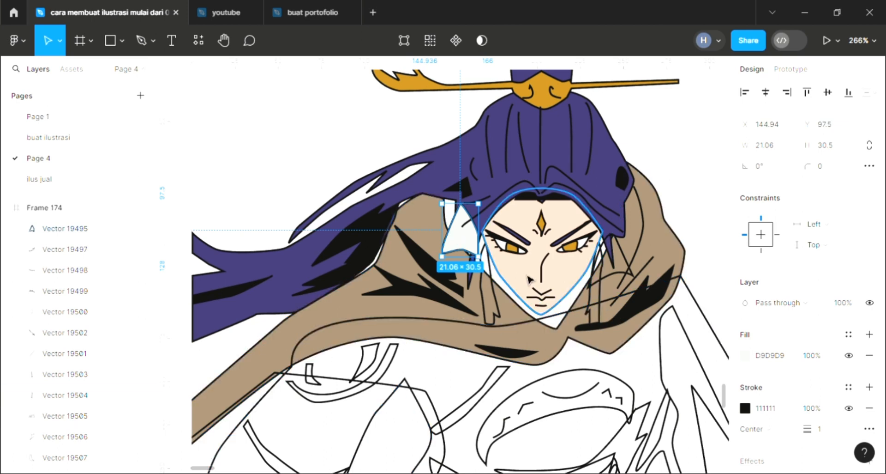
pyautogui.press('l')
pyautogui.press('i')
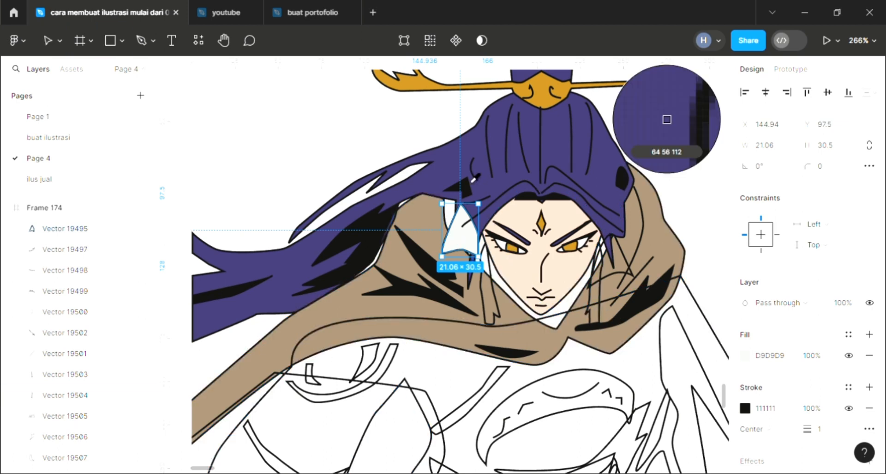
pyautogui.click(471, 176)
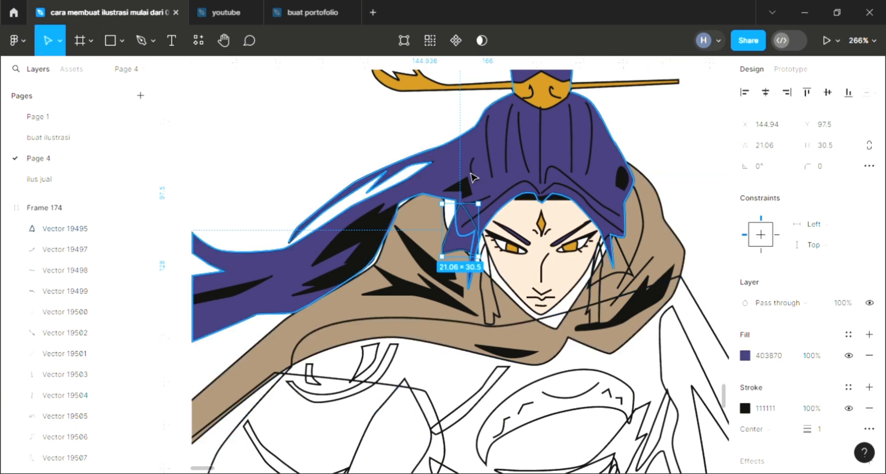
# Step: Fill the hair lock on the right side of the face with the purple 403870 sampled from the hair
pyautogui.click(623, 248)
pyautogui.click(869, 333)
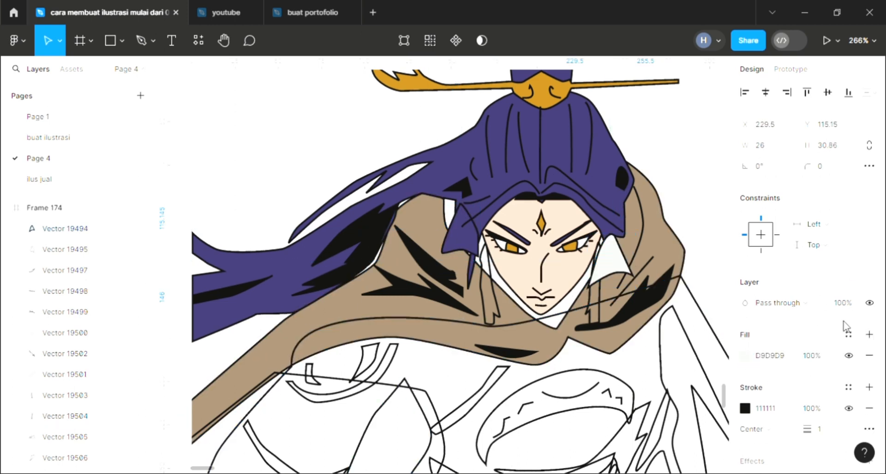
pyautogui.press('i')
pyautogui.click(613, 203)
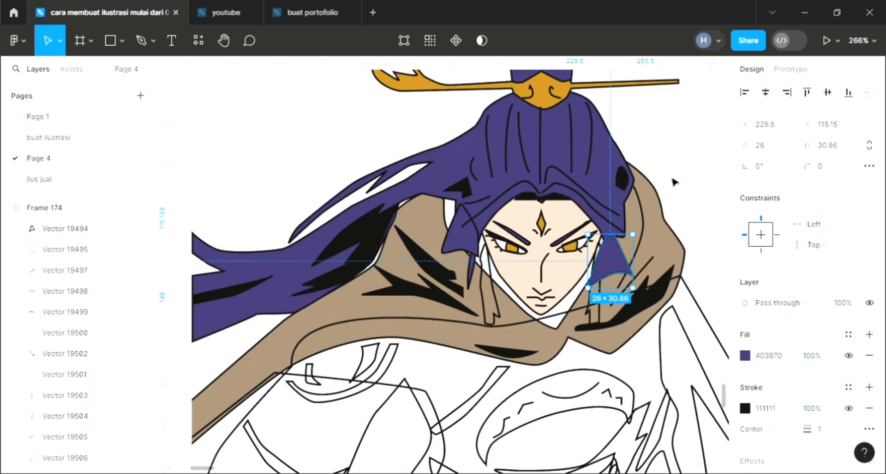
pyautogui.press('Escape')
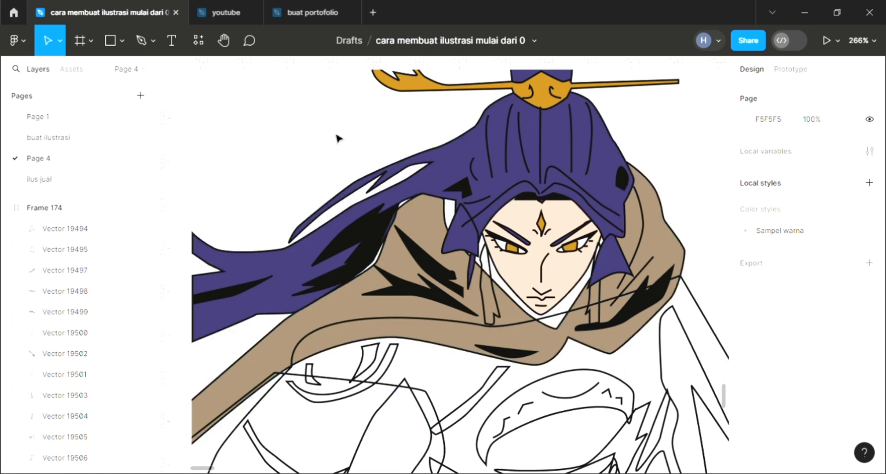
# Step: Reshape the purple hair outline by moving its points over the white gaps along the cloak and beside the left hair lock
pyautogui.click(404, 225)
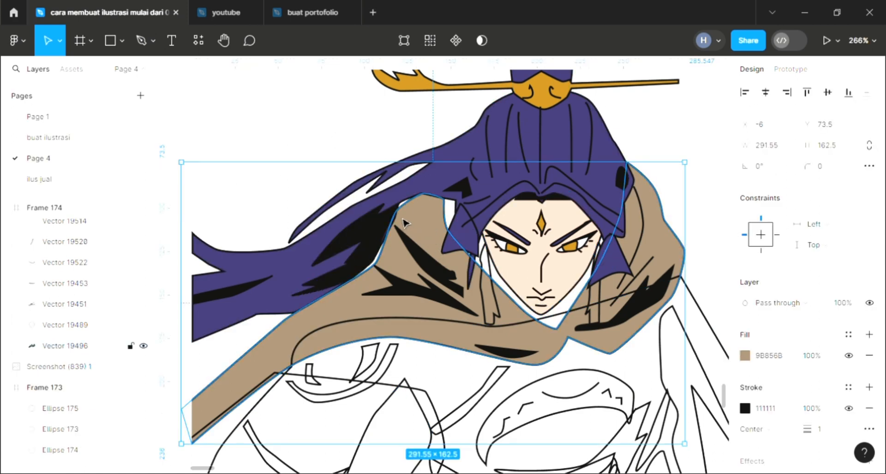
pyautogui.press('Return')
pyautogui.press('Escape')
pyautogui.doubleClick(404, 205)
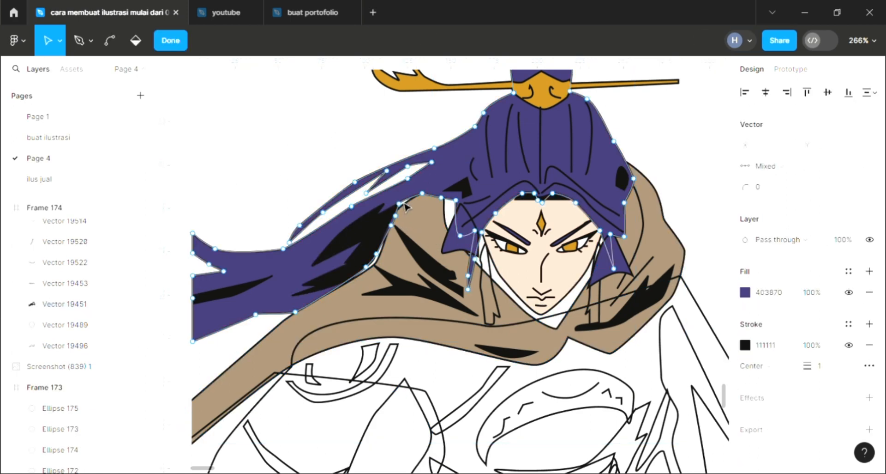
pyautogui.moveTo(407, 206); pyautogui.dragTo(409, 204)
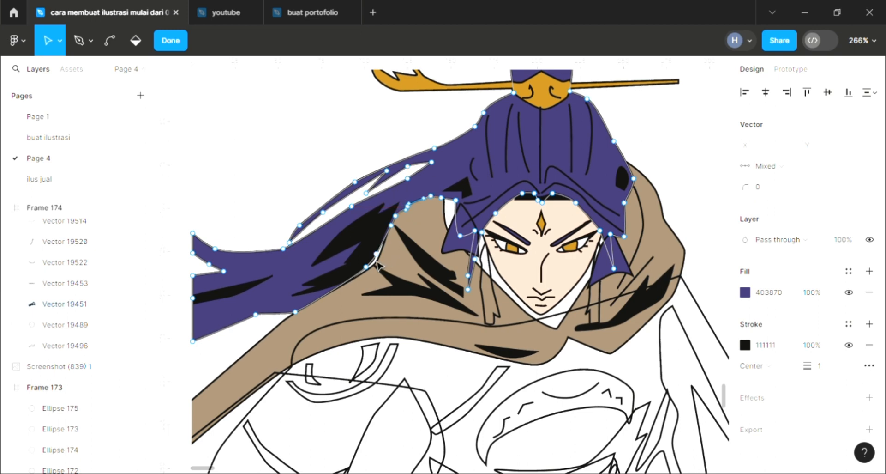
pyautogui.moveTo(380, 269); pyautogui.dragTo(385, 273)
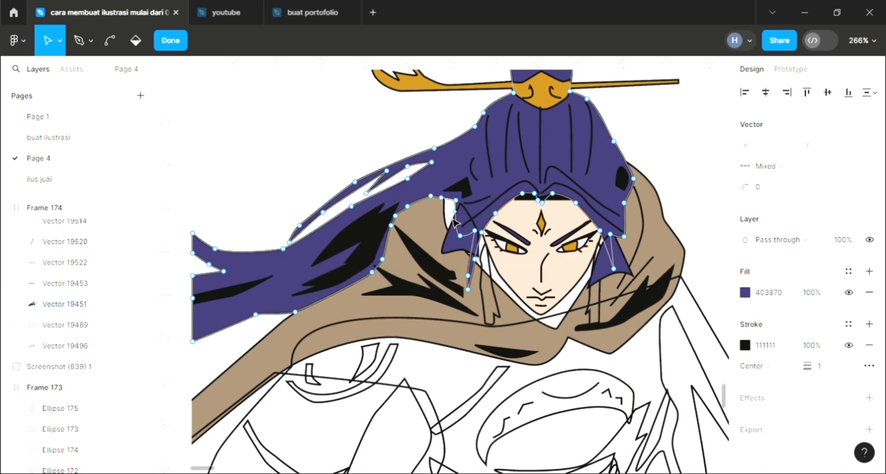
pyautogui.moveTo(455, 222); pyautogui.dragTo(448, 236)
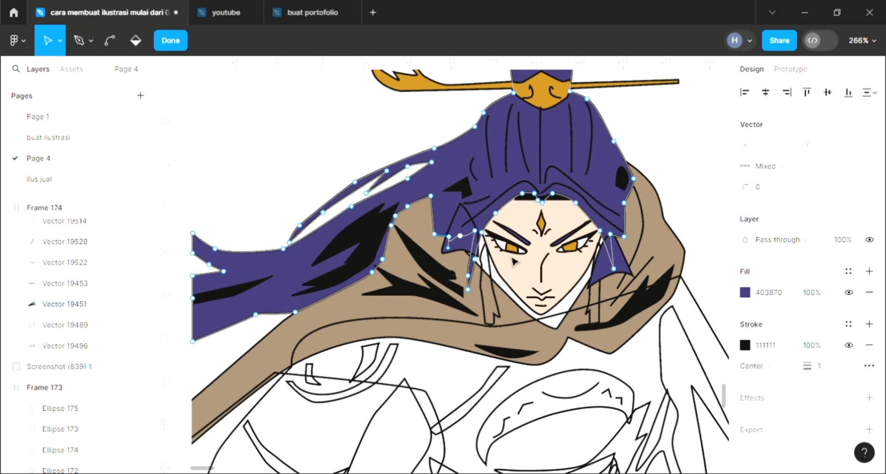
pyautogui.press('Escape')
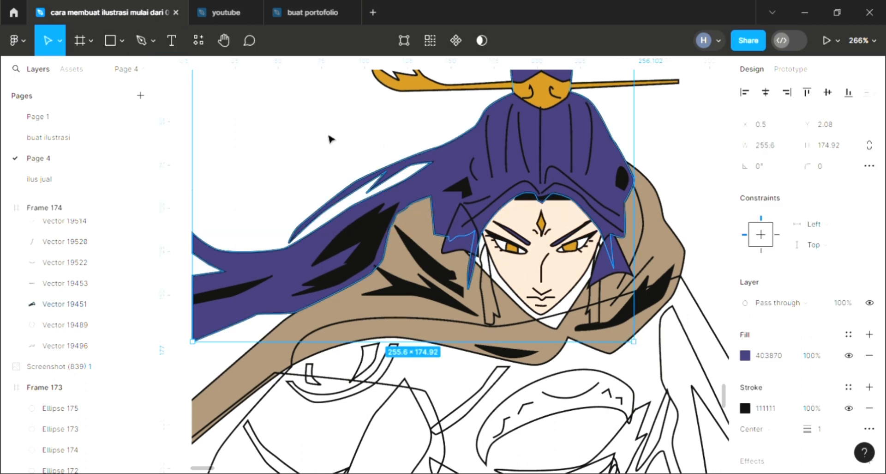
# Step: Draw a closed pen shape about 81.5 × 59.69 around the lower face, following the cloak's neck opening between the two hair locks
pyautogui.press('Escape')
pyautogui.press('p')
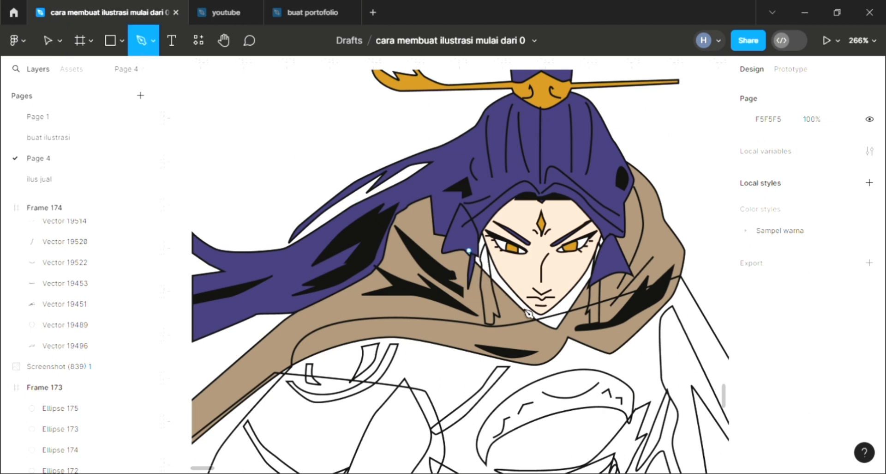
pyautogui.click(530, 315)
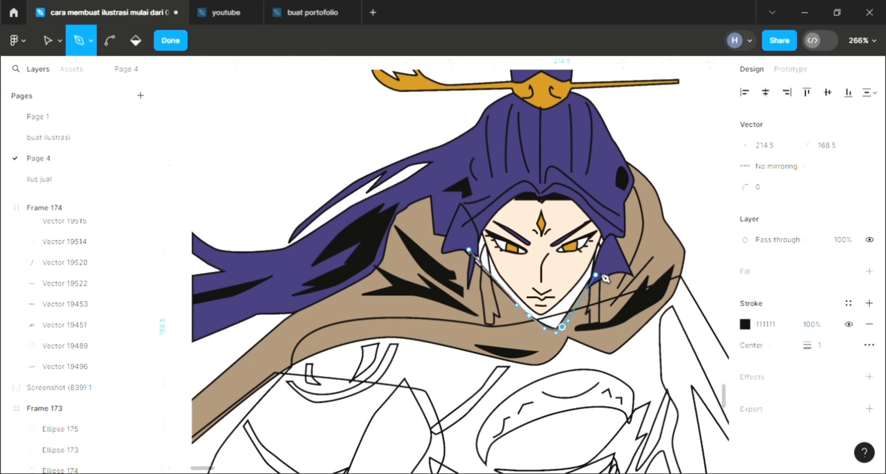
pyautogui.click(596, 276)
pyautogui.click(610, 234)
pyautogui.moveTo(469, 250); pyautogui.dragTo(476, 295)
pyautogui.press('Escape')
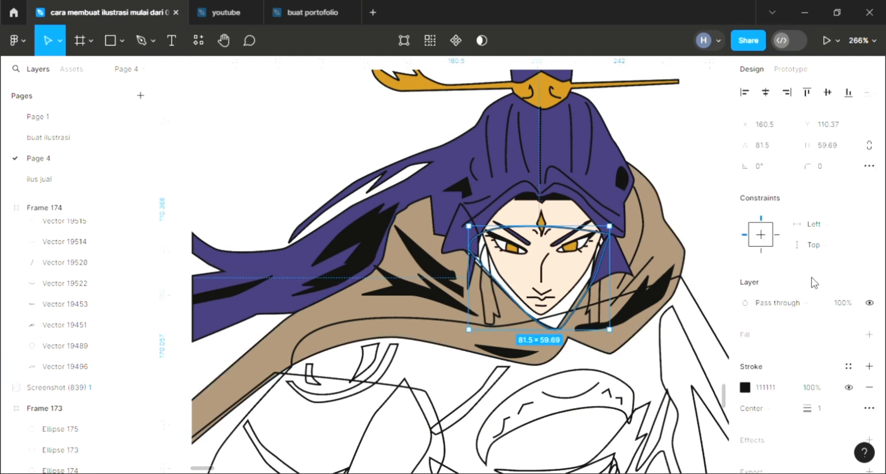
# Step: Fill the new neck shape around the lower face with a sampled black and send it to the back
pyautogui.click(870, 334)
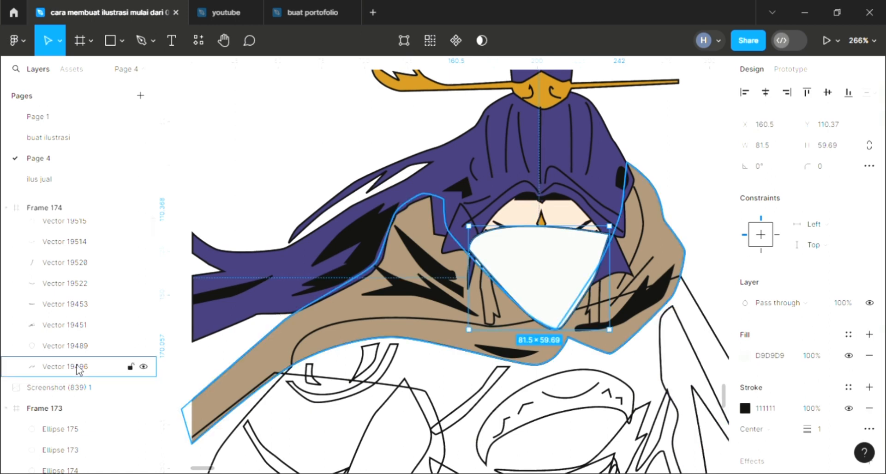
pyautogui.press('[')
pyautogui.press('i')
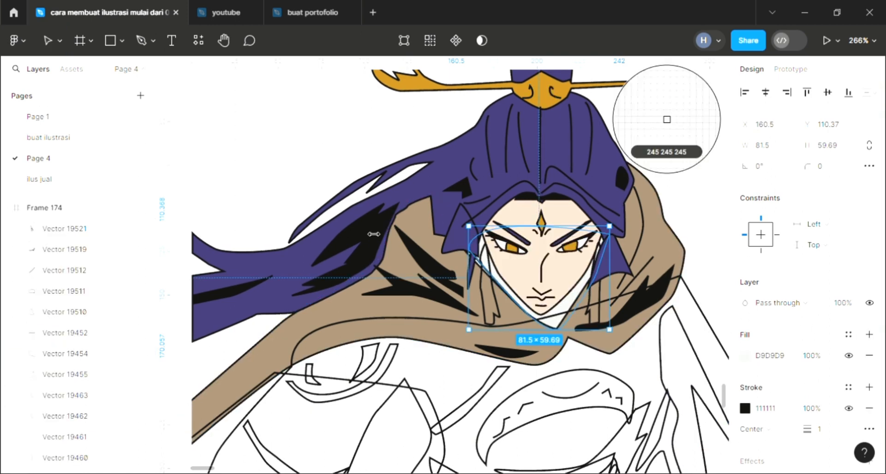
pyautogui.press('Escape')
pyautogui.press('Escape')
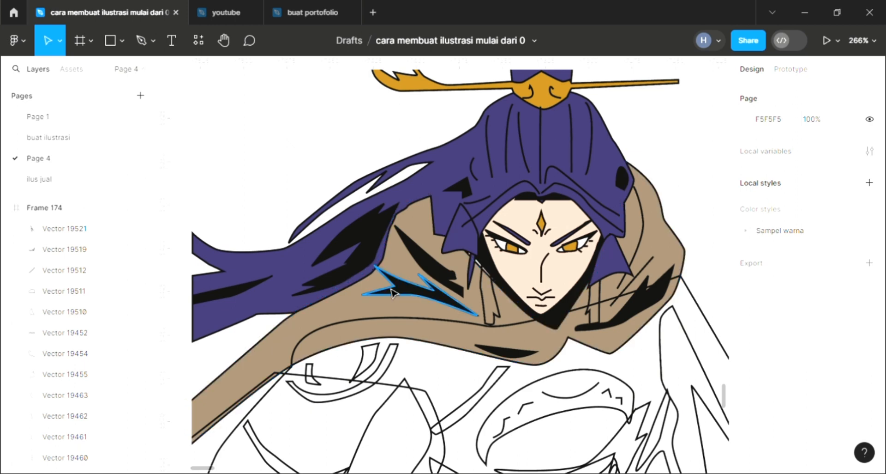
# Step: Fill the large body shape below the cloak with the purple 403870 sampled from the hair and send it to the back
pyautogui.scroll(-5, 391, 292)
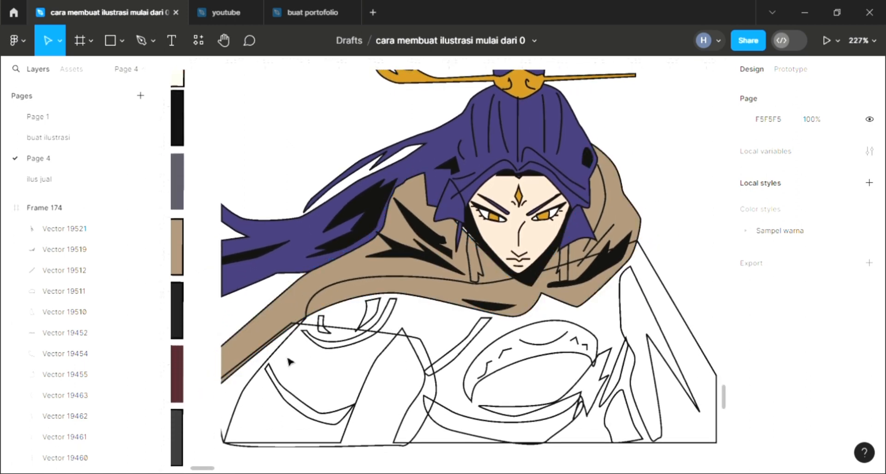
pyautogui.click(289, 361)
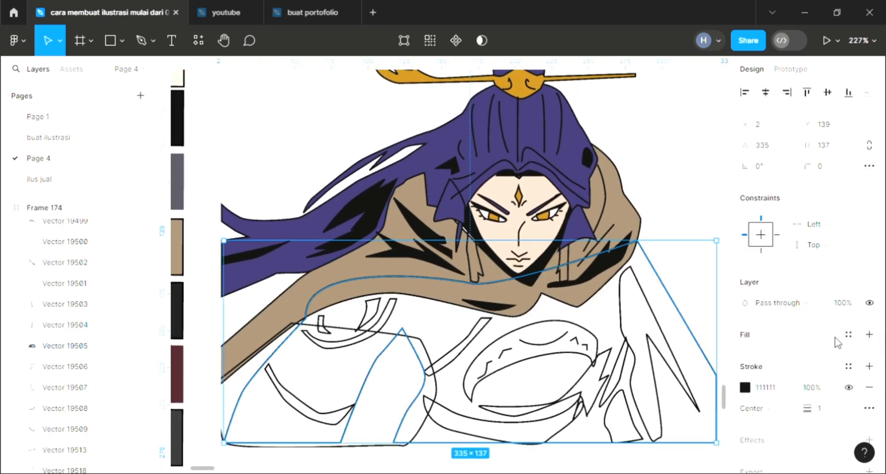
pyautogui.click(869, 334)
pyautogui.hotkey('ctrl', 'shift', '[')
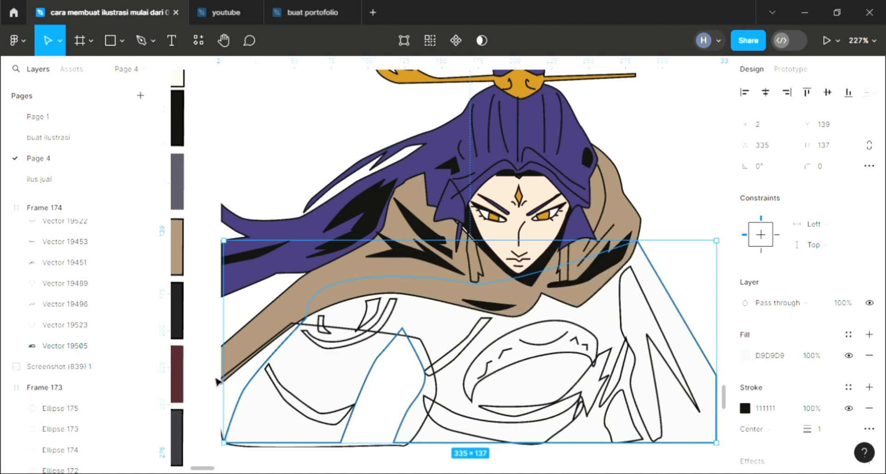
pyautogui.hscroll(-1, 421, 410)
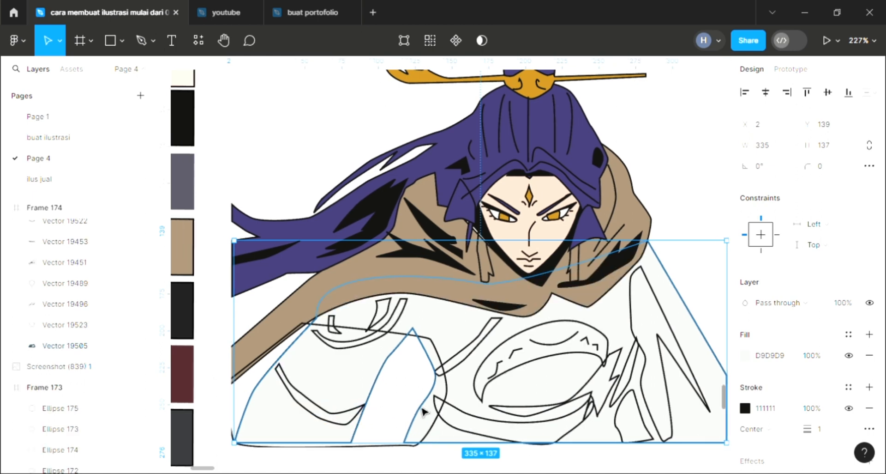
pyautogui.press('i')
pyautogui.click(496, 173)
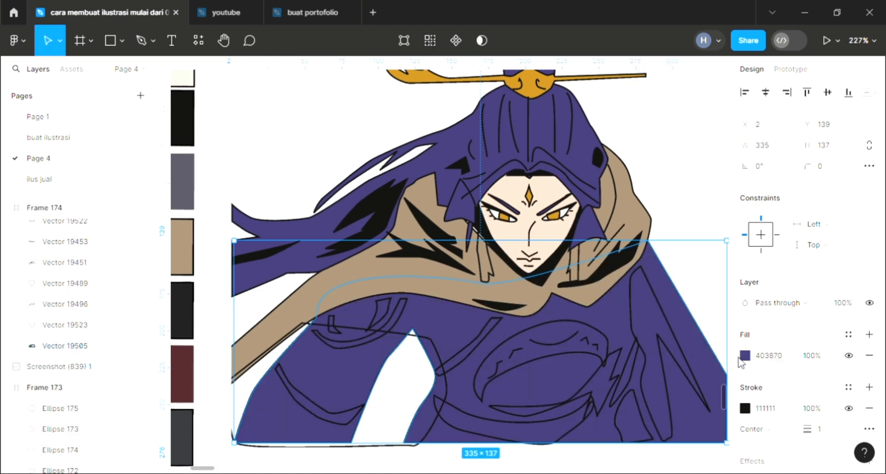
# Step: Fill the small 17 × 22.64 shoulder ornament just below the cloak with the gold BE881F sampled from the hairpin
pyautogui.click(386, 324)
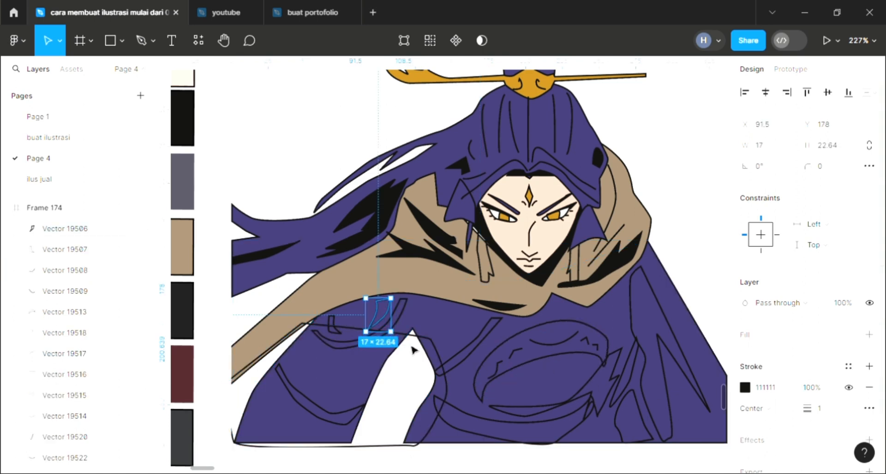
pyautogui.click(869, 334)
pyautogui.scroll(1, 584, 314)
pyautogui.press('i')
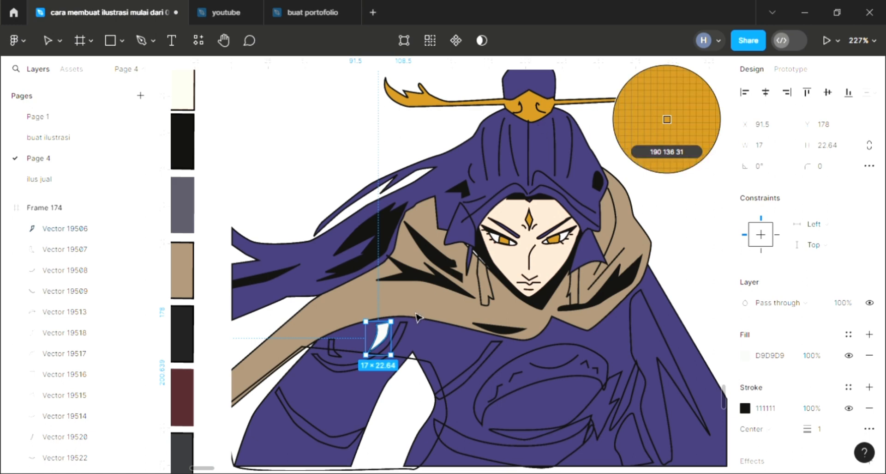
pyautogui.click(667, 119)
pyautogui.click(444, 406)
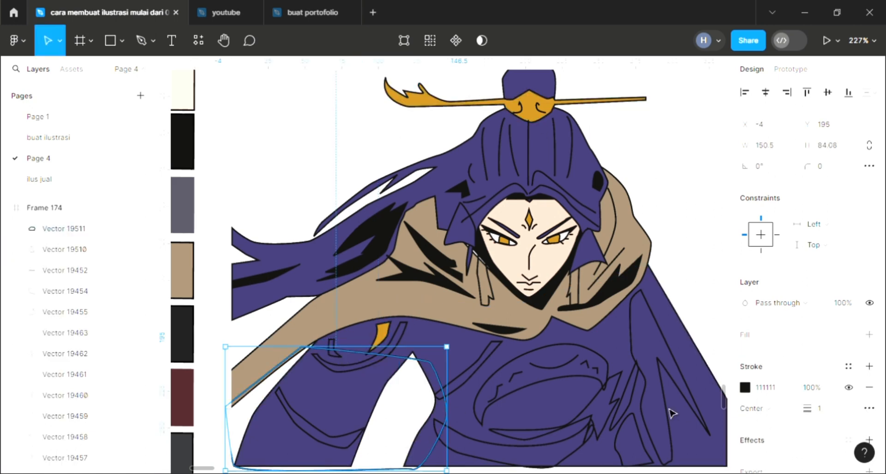
# Step: Fill the curved shoulder band and the small L-shaped ornament above it with the sampled gold BE881F
pyautogui.click(350, 371)
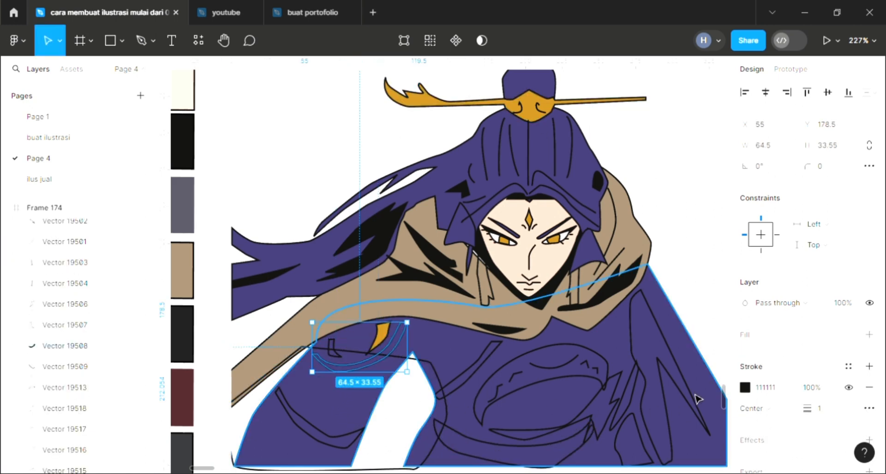
pyautogui.click(870, 334)
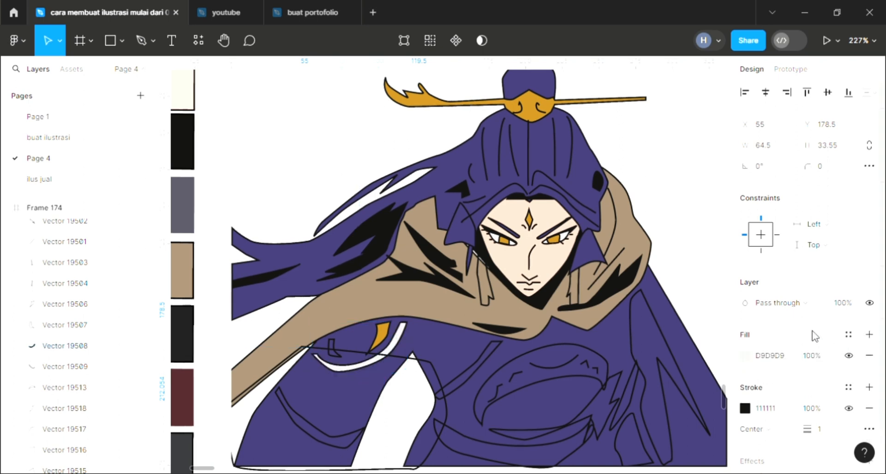
pyautogui.press('i')
pyautogui.click(666, 119)
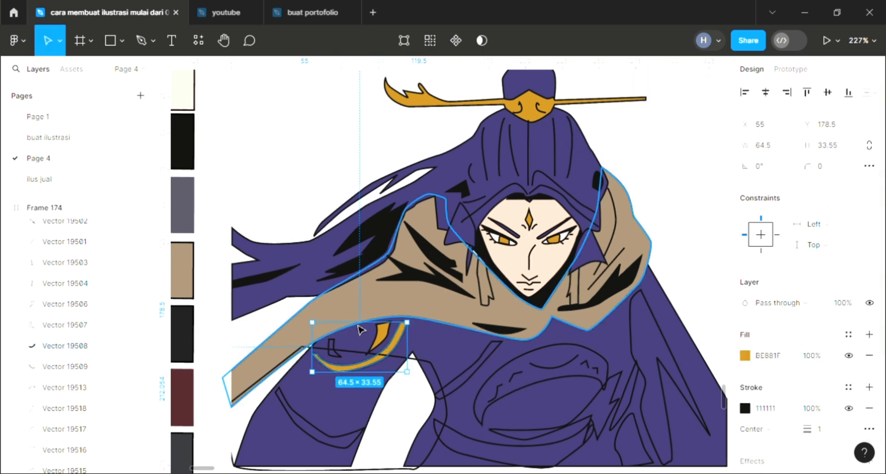
pyautogui.click(334, 347)
pyautogui.click(870, 334)
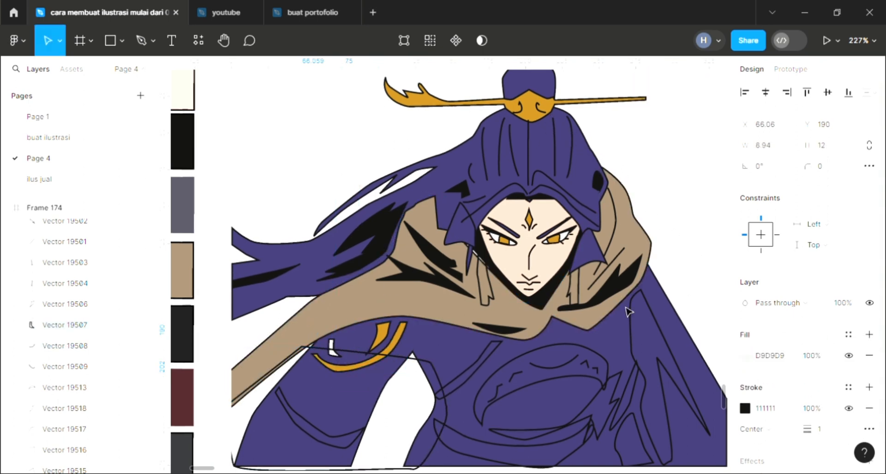
pyautogui.press('i')
pyautogui.click(431, 113)
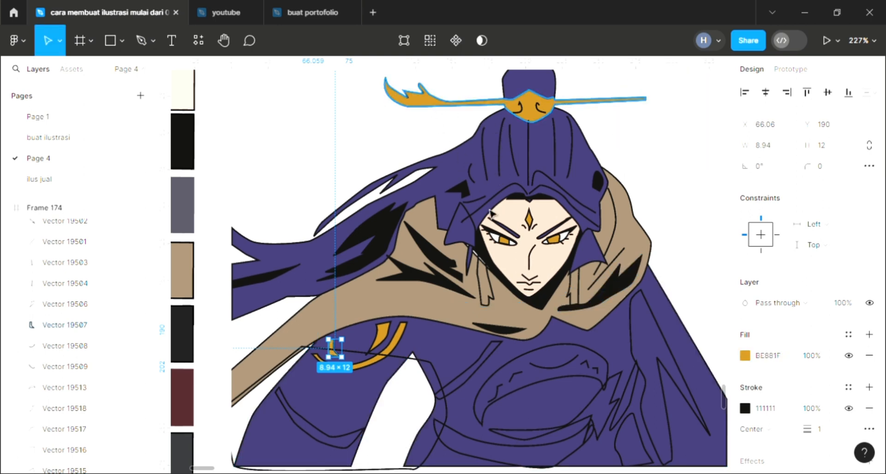
# Step: Fill the tall, jagged shadow shape on the right side of the body with the sampled black 111111
pyautogui.click(674, 344)
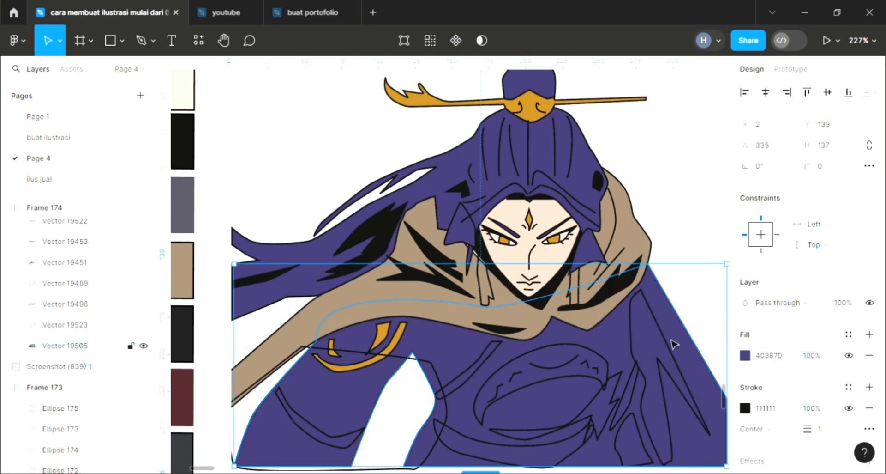
pyautogui.scroll(-1, 681, 377)
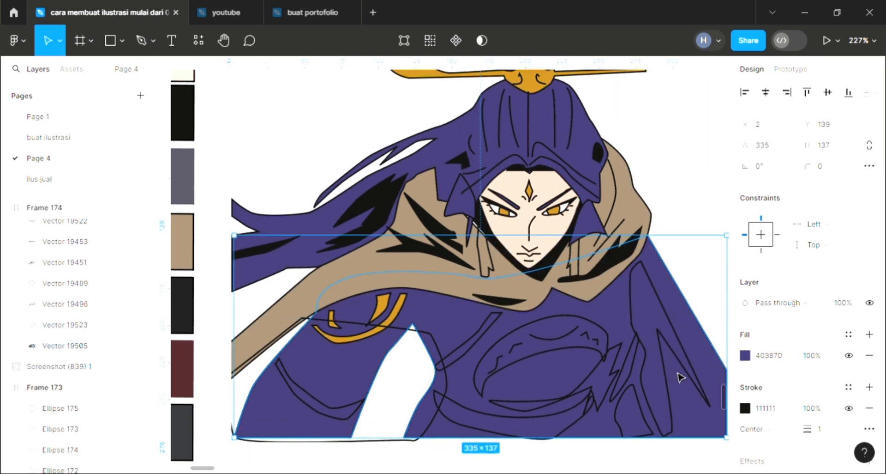
pyautogui.click(702, 402)
pyautogui.press(']')
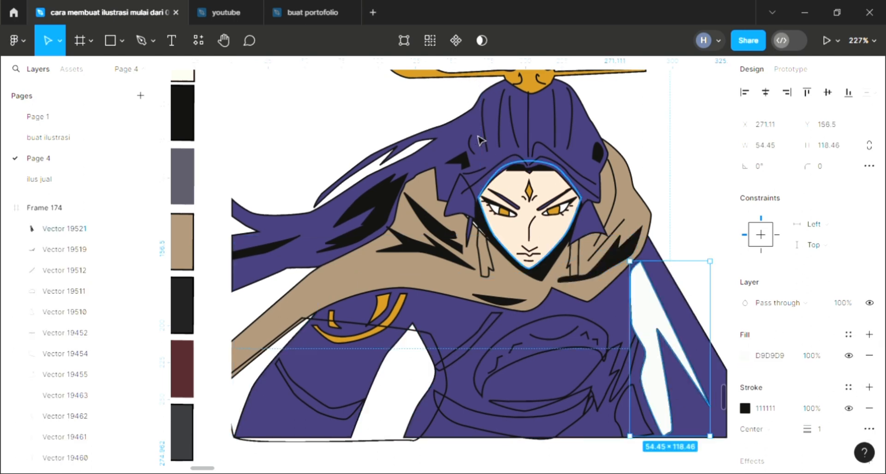
pyautogui.press('i')
pyautogui.click(416, 350)
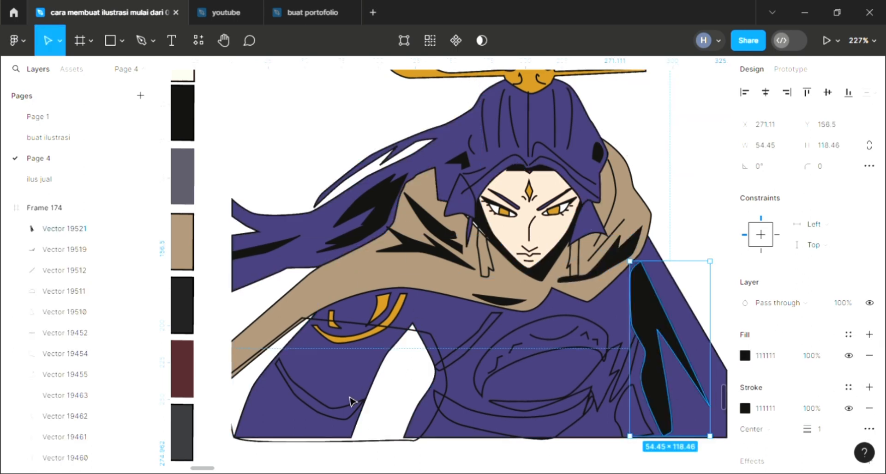
# Step: Fill the curved band across the upper arm with the tan 9B856B sampled from the cloak
pyautogui.click(327, 409)
pyautogui.click(869, 334)
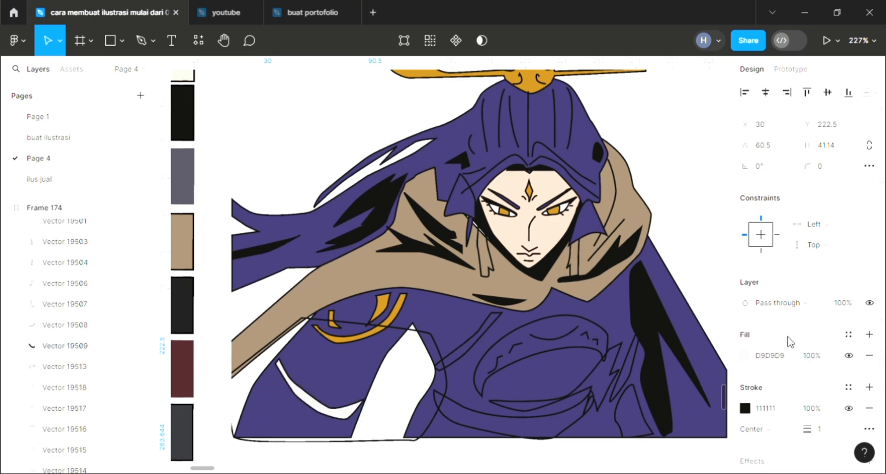
pyautogui.press('i')
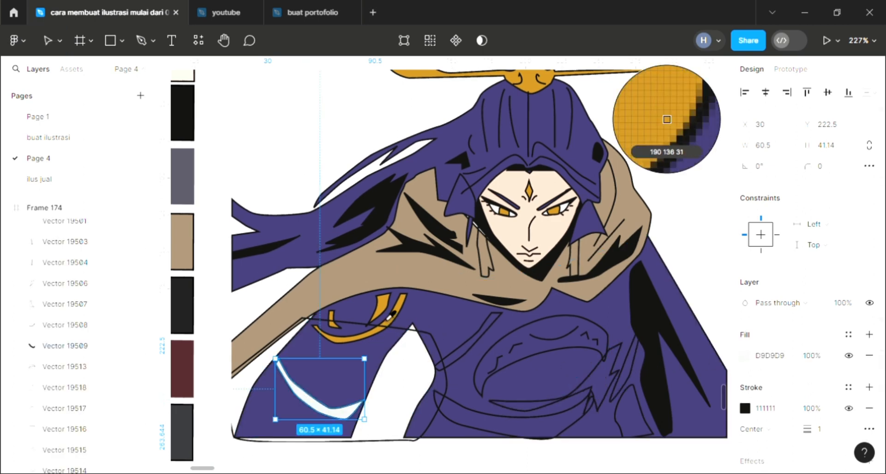
pyautogui.click(391, 276)
# Step: Fill the crescent-shaped chest plate with the gold BE881F sampled from the shoulder ornament
pyautogui.click(526, 366)
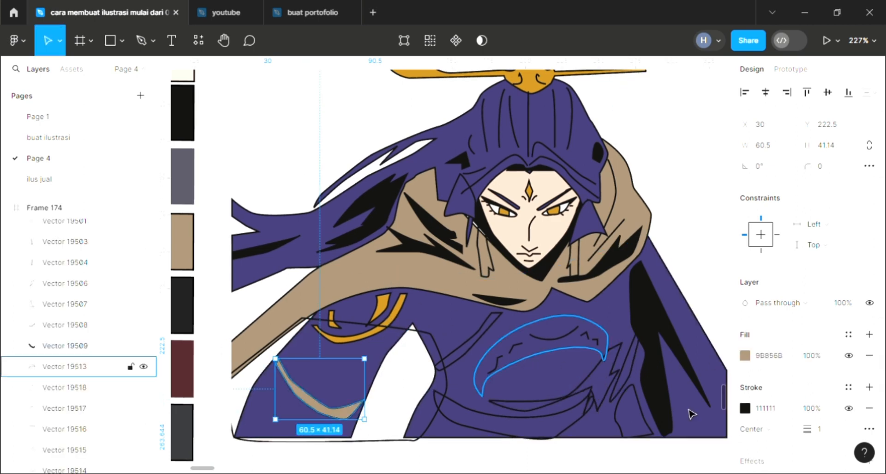
pyautogui.click(869, 334)
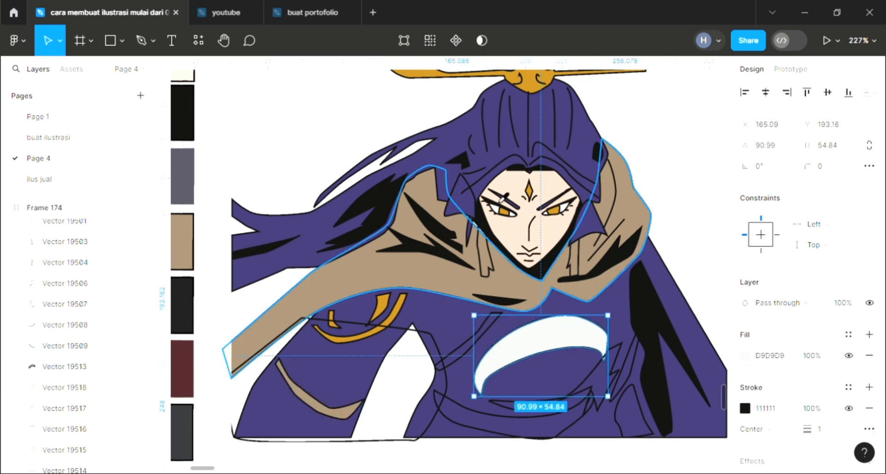
pyautogui.press('i')
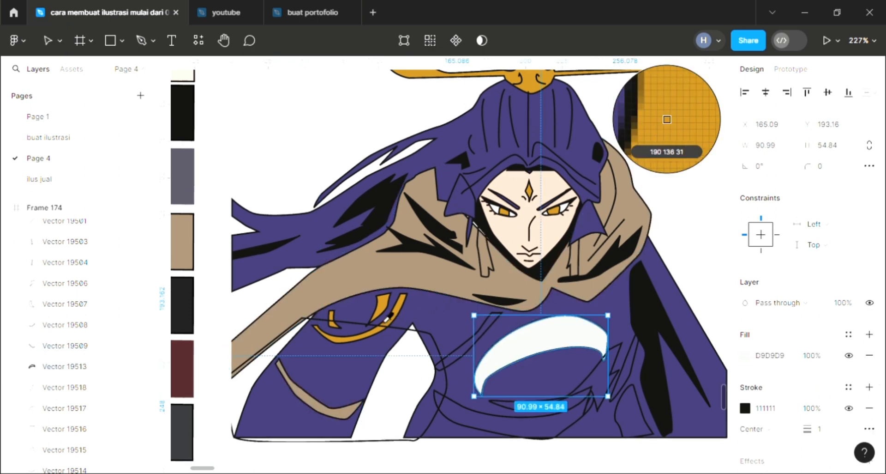
pyautogui.click(385, 308)
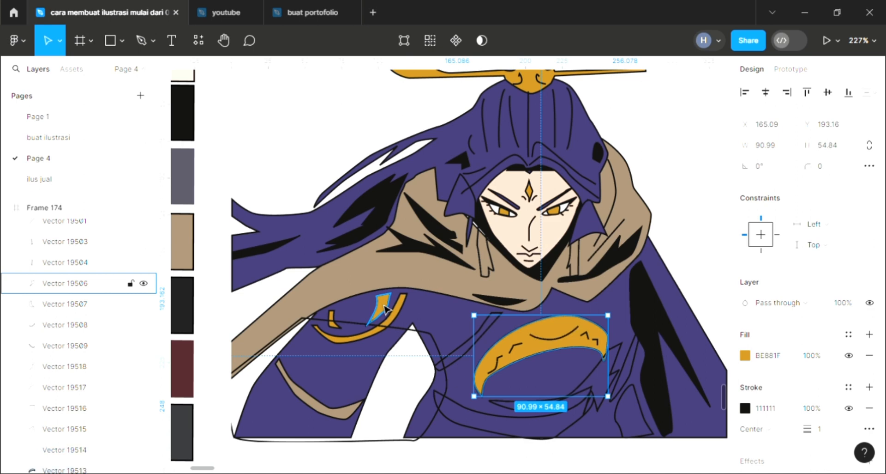
# Step: Fill the diagonal chest strap and the curved waist band below the chest plate with the sampled tan 9B856B
pyautogui.click(450, 356)
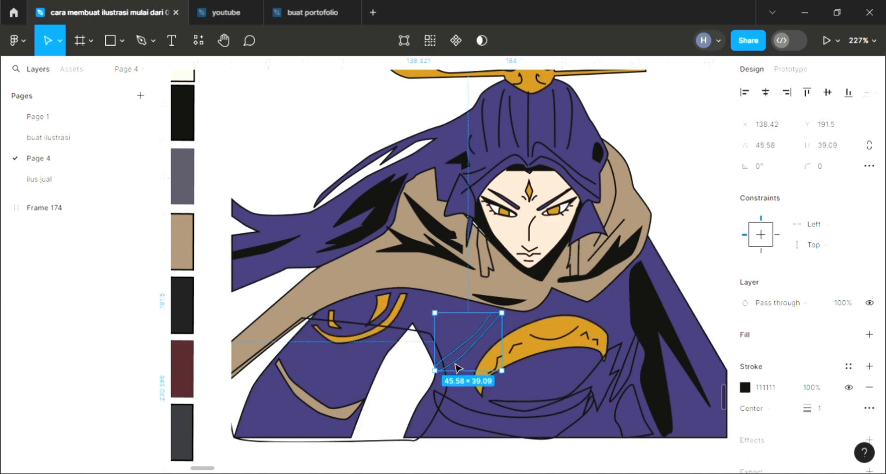
pyautogui.click(870, 334)
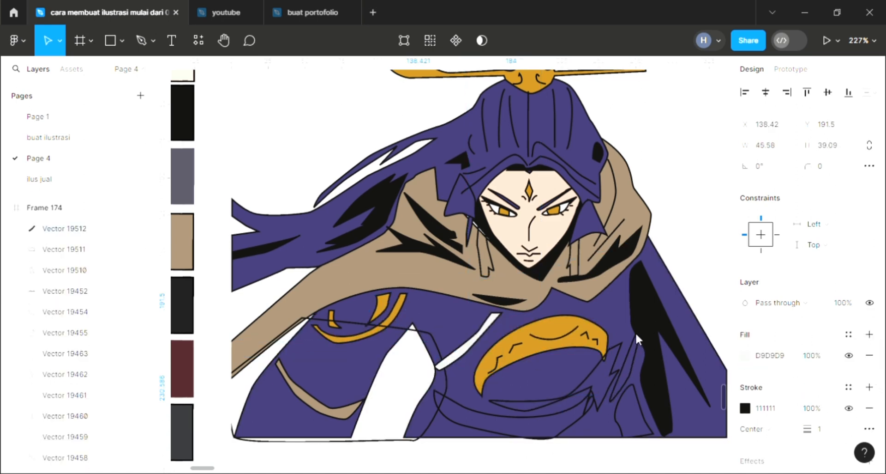
pyautogui.press('i')
pyautogui.click(318, 419)
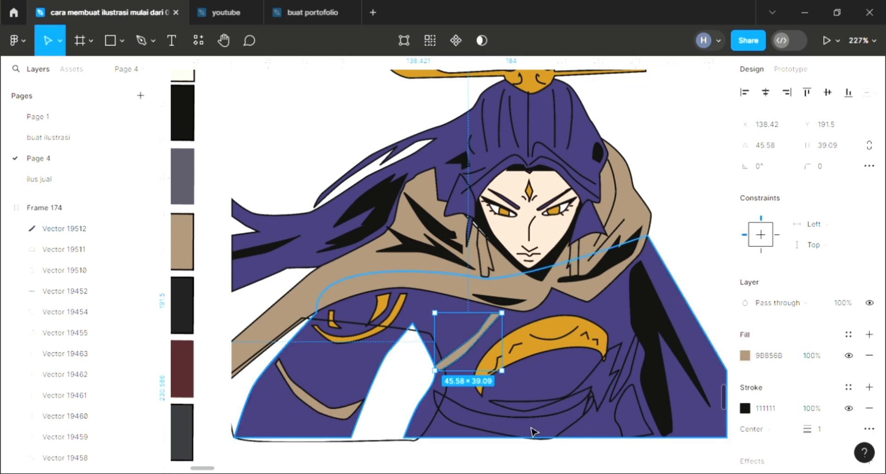
pyautogui.click(531, 427)
pyautogui.click(870, 334)
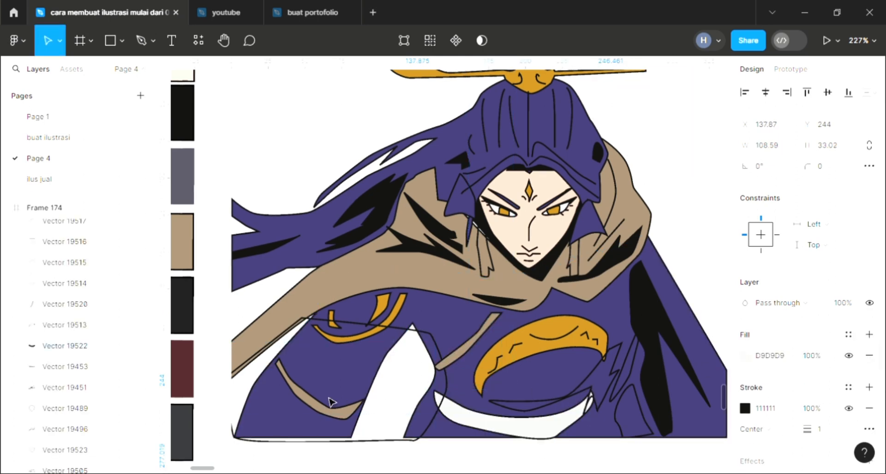
pyautogui.press('i')
pyautogui.click(644, 147)
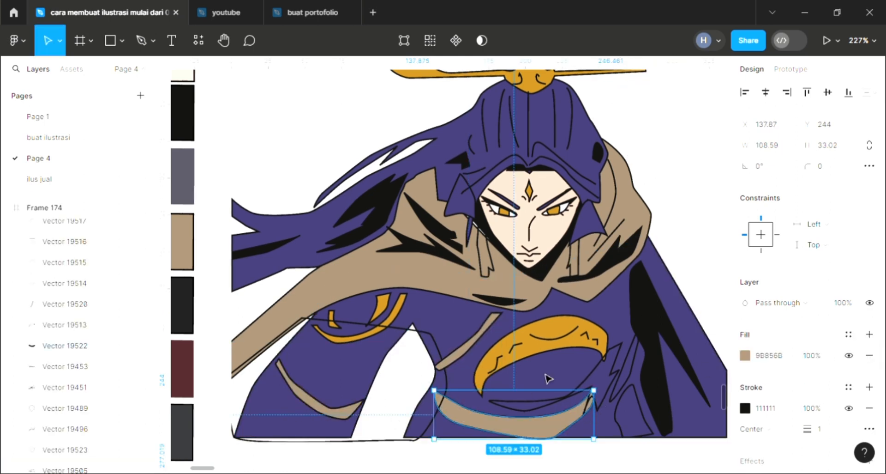
# Step: Fill the large outline around the arm with black 111111, send it to the back and extend its top edge to a height of 93
pyautogui.click(418, 329)
pyautogui.click(870, 334)
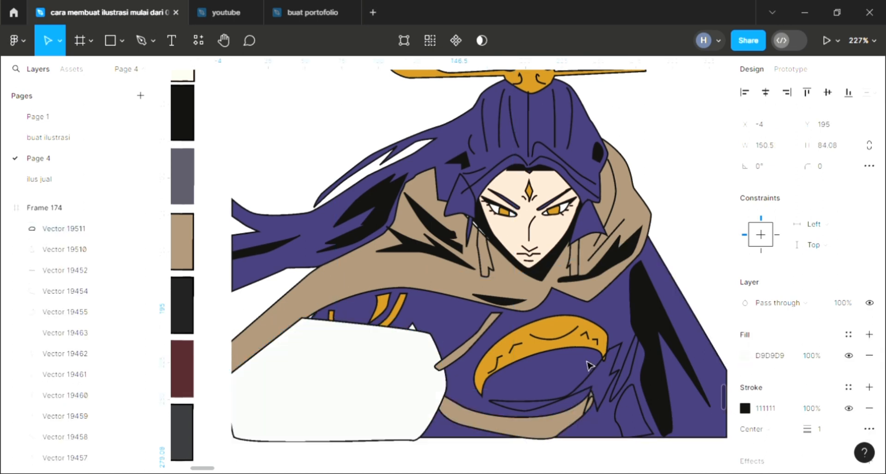
pyautogui.press('i')
pyautogui.click(655, 317)
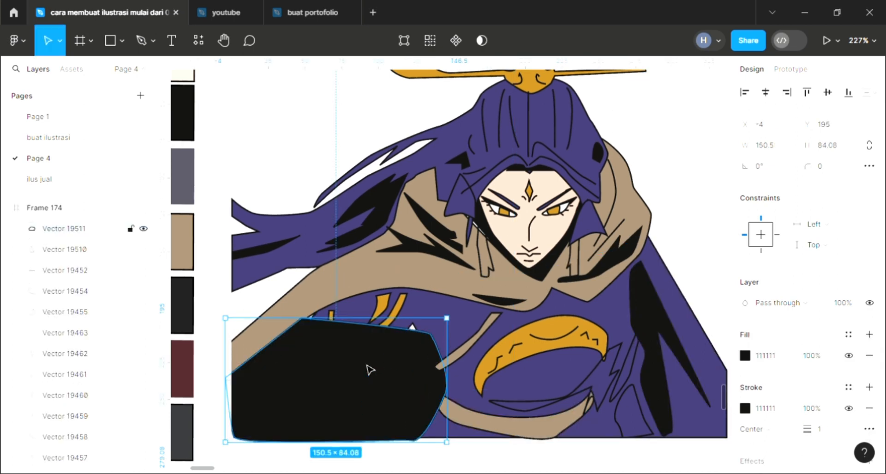
pyautogui.hotkey('ctrl', 'shift', '[')
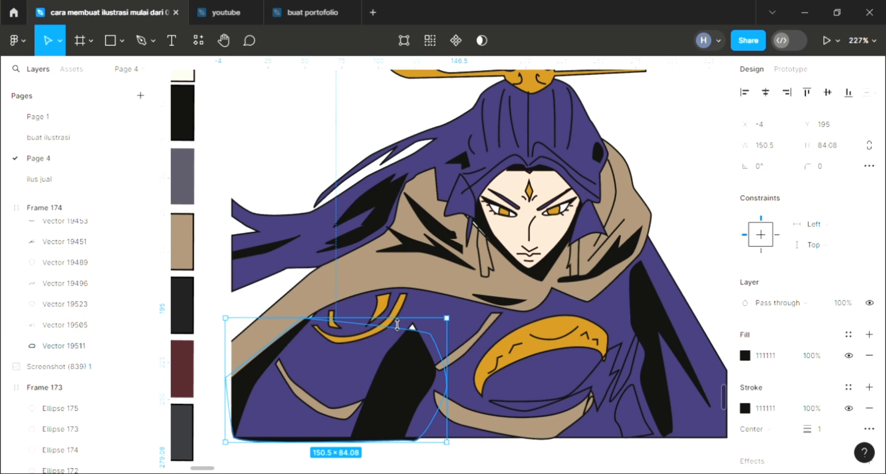
pyautogui.moveTo(397, 325); pyautogui.dragTo(398, 312)
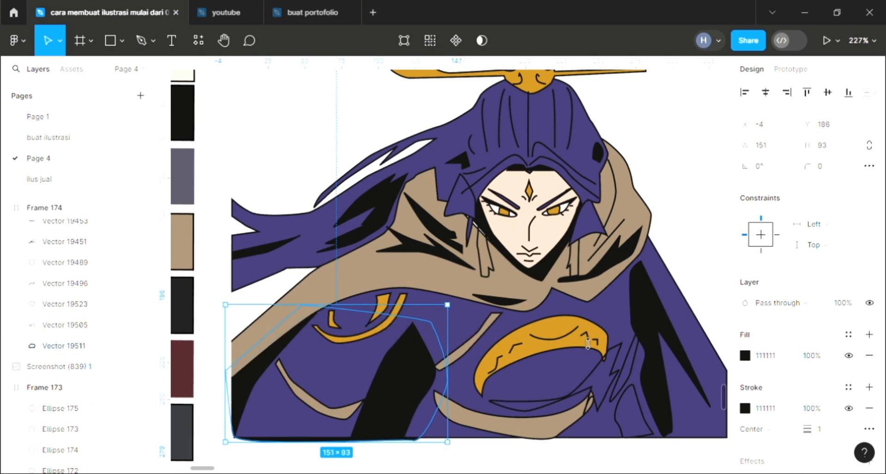
# Step: Fill the jagged shadow beneath the chest plate and the narrow shadow strip beside it with black 111111
pyautogui.click(615, 387)
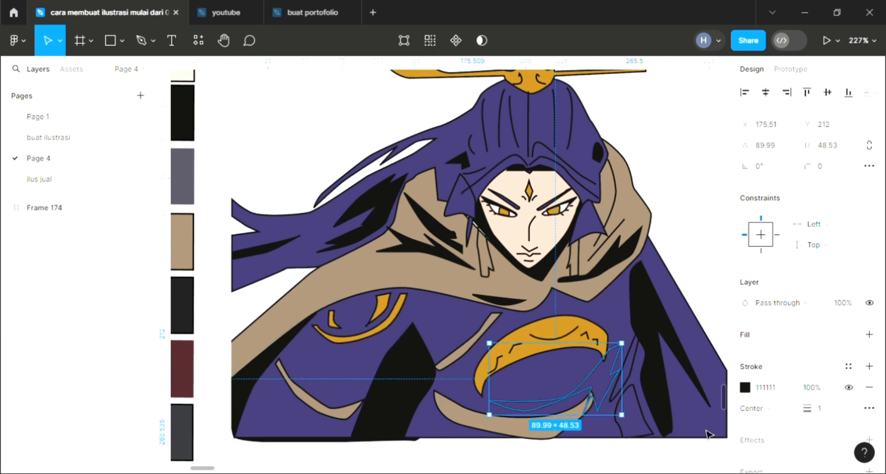
pyautogui.click(869, 334)
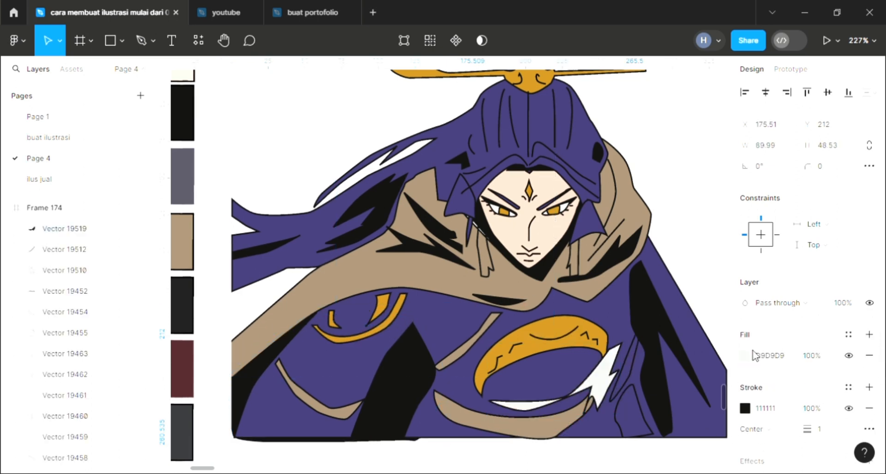
pyautogui.click(639, 366)
pyautogui.click(869, 334)
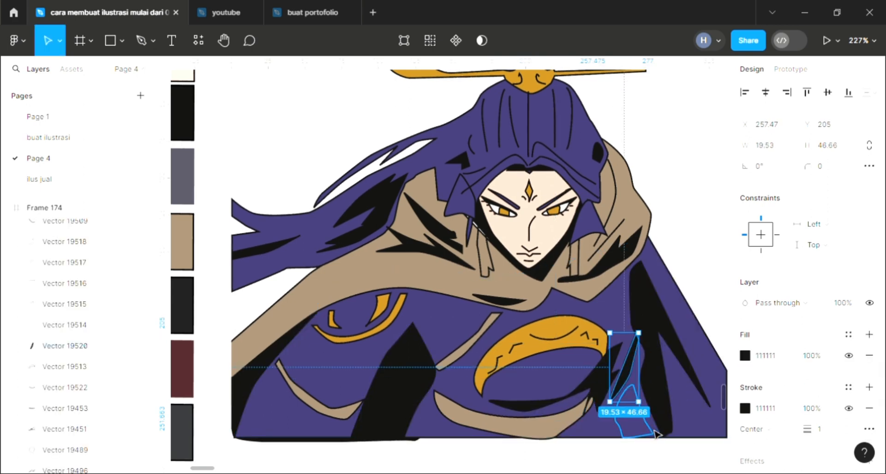
# Step: Fill the small hand shape at the cloak's lower opening with the skin tone F1CDBA sampled from the face
pyautogui.click(639, 415)
pyautogui.click(870, 333)
pyautogui.press('i')
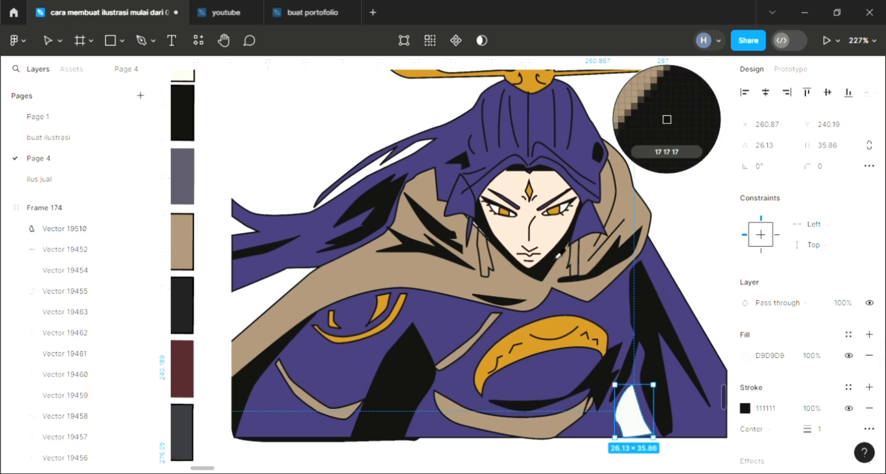
pyautogui.click(556, 234)
pyautogui.click(706, 242)
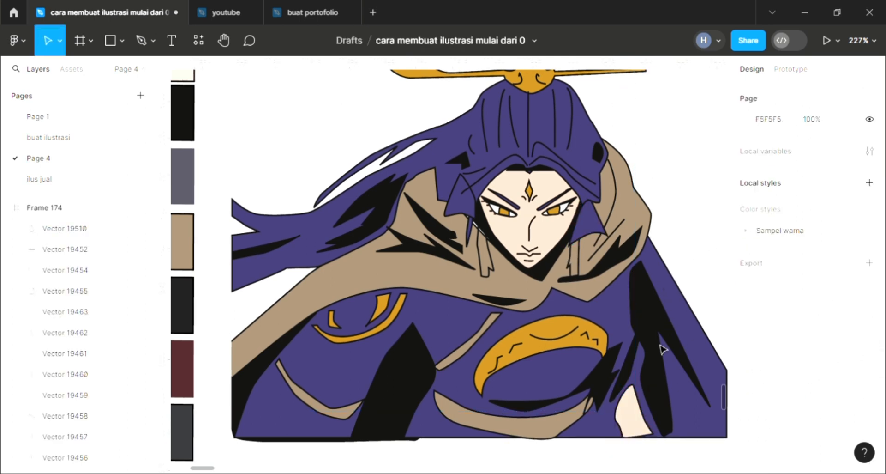
# Step: Extend the hand shape's lower points past the body's bottom line so it measures 29.13 by 37.86
pyautogui.doubleClick(642, 437)
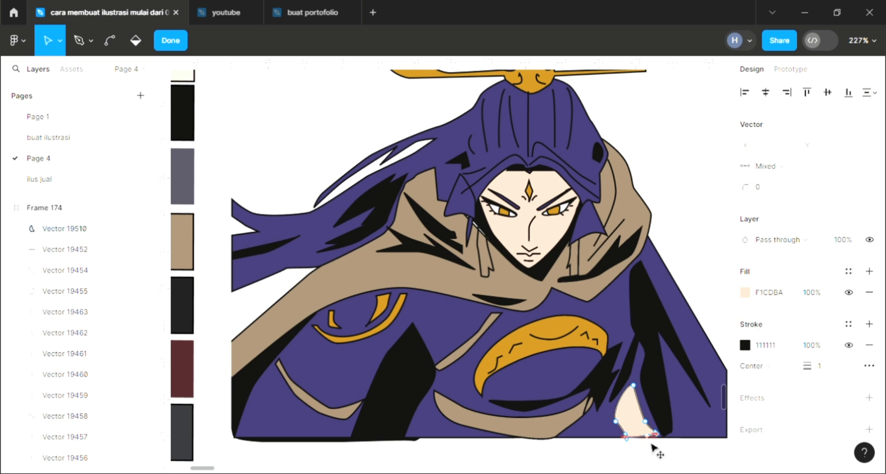
pyautogui.press('Escape')
pyautogui.click(665, 463)
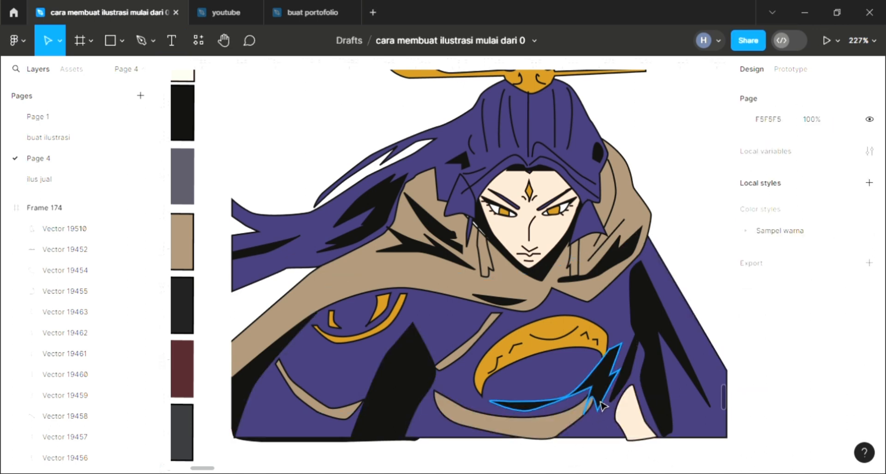
pyautogui.hscroll(2, 596, 406)
pyautogui.doubleClick(627, 438)
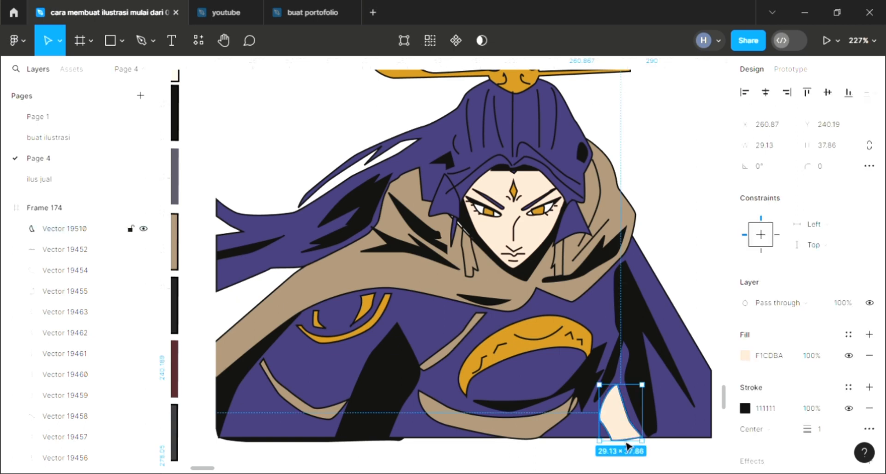
pyautogui.press('Escape')
pyautogui.click(581, 458)
# Step: Shorten the illustration's frame from its lower edge to a height of about 276, cropping the overhanging shapes
pyautogui.scroll(-2, 580, 443)
pyautogui.scroll(-1, 580, 432)
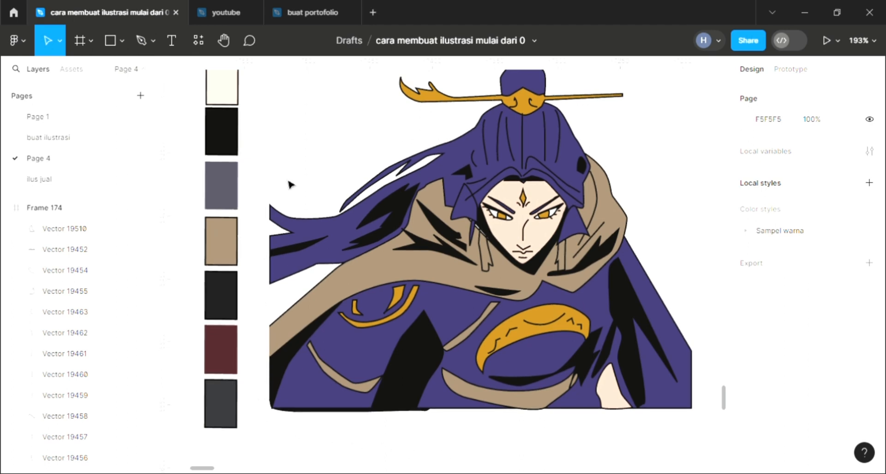
pyautogui.click(507, 415)
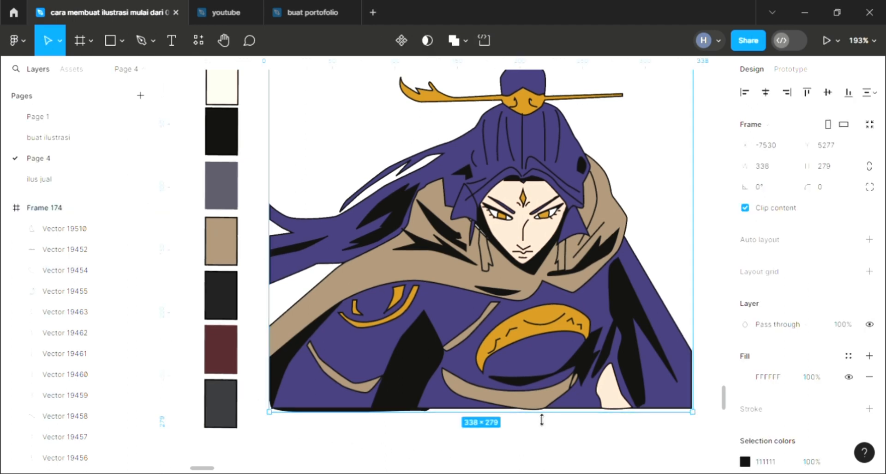
pyautogui.moveTo(545, 421); pyautogui.dragTo(546, 415)
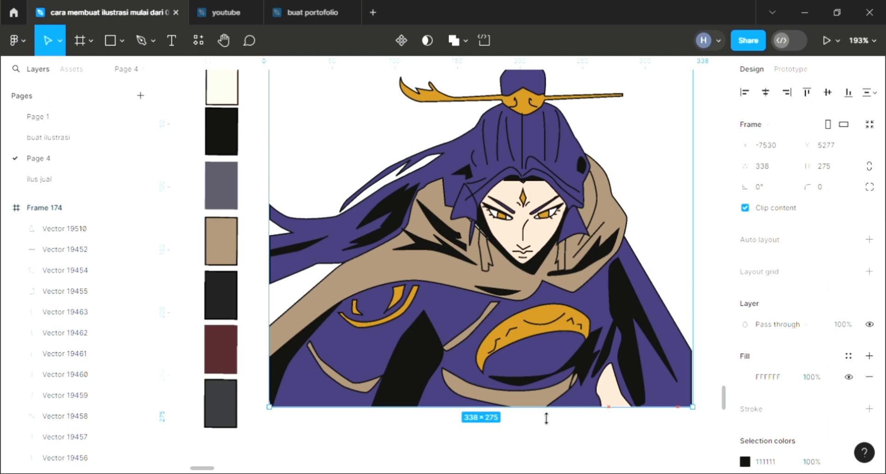
pyautogui.click(554, 441)
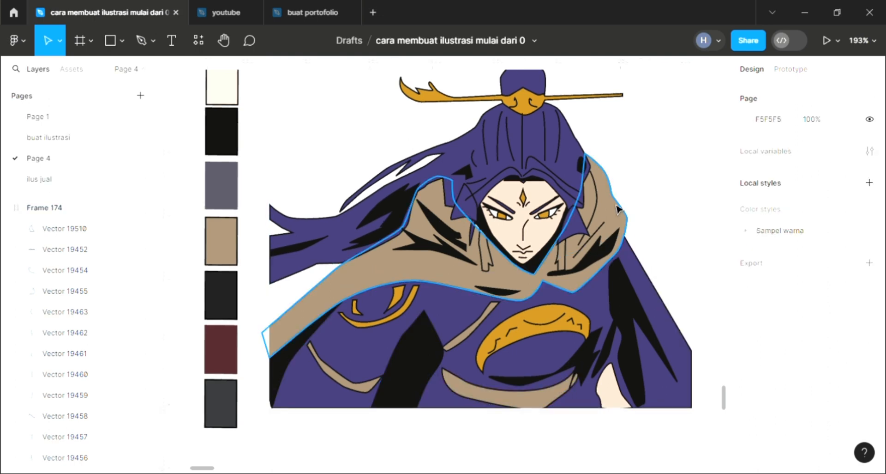
# Step: Fill the dangling earring on the viewer's left of the face with the gold BE881F sampled from the chest plate
pyautogui.scroll(1, 618, 210)
pyautogui.hscroll(2, 619, 210)
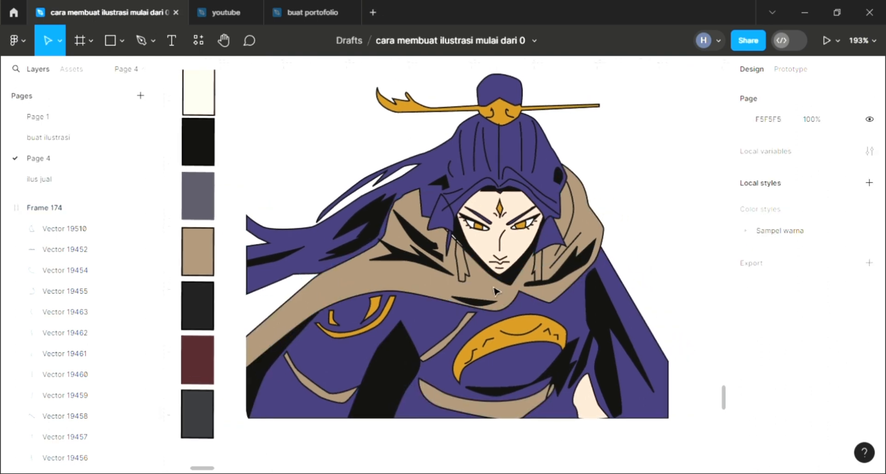
pyautogui.click(462, 259)
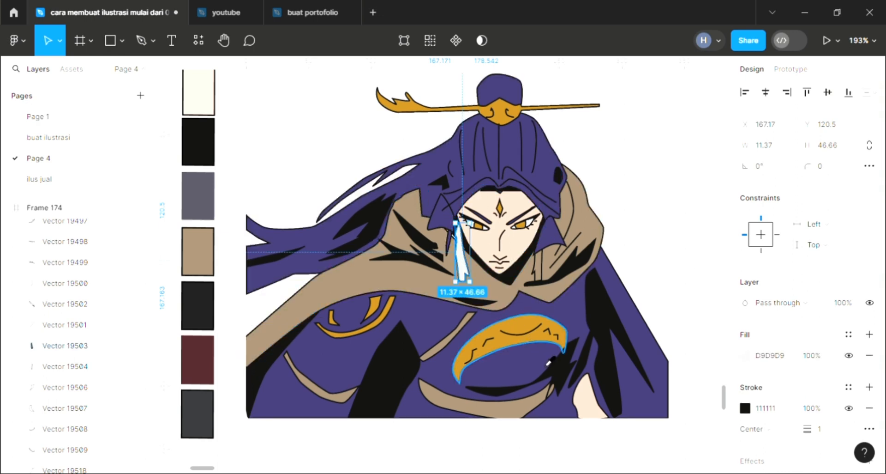
pyautogui.press('i')
pyautogui.click(539, 342)
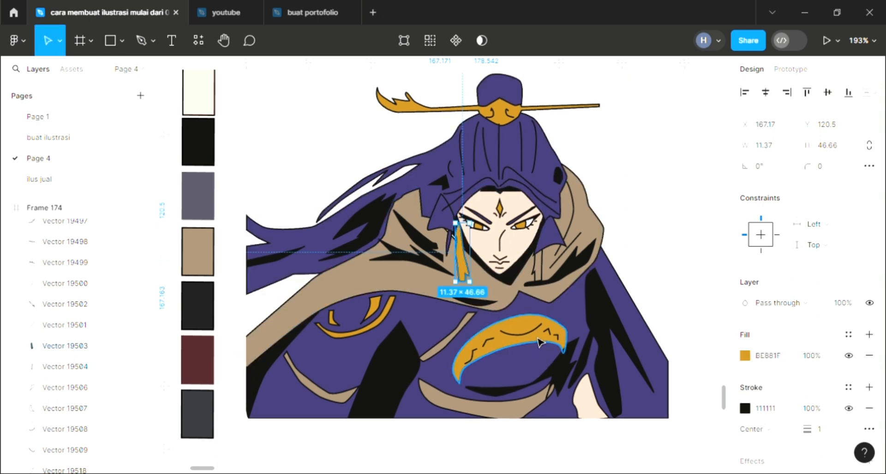
# Step: Fill the earring on the viewer's right of the face with the gold BE881F sampled from the chest plate
pyautogui.click(539, 272)
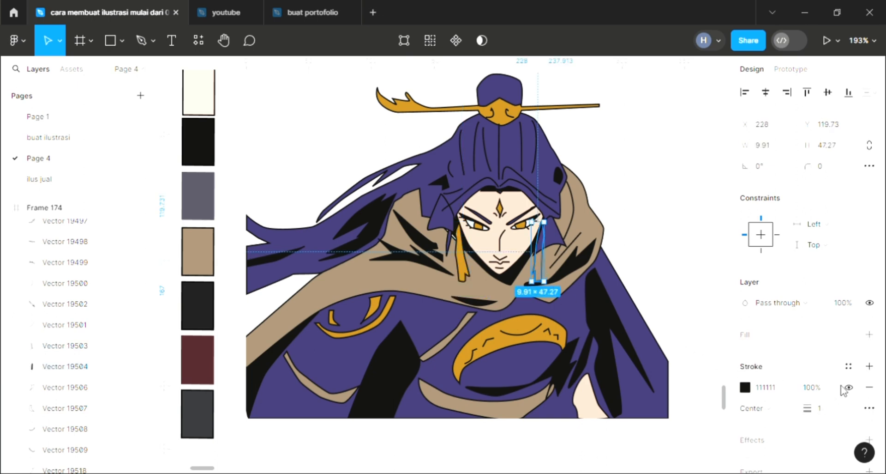
pyautogui.click(869, 335)
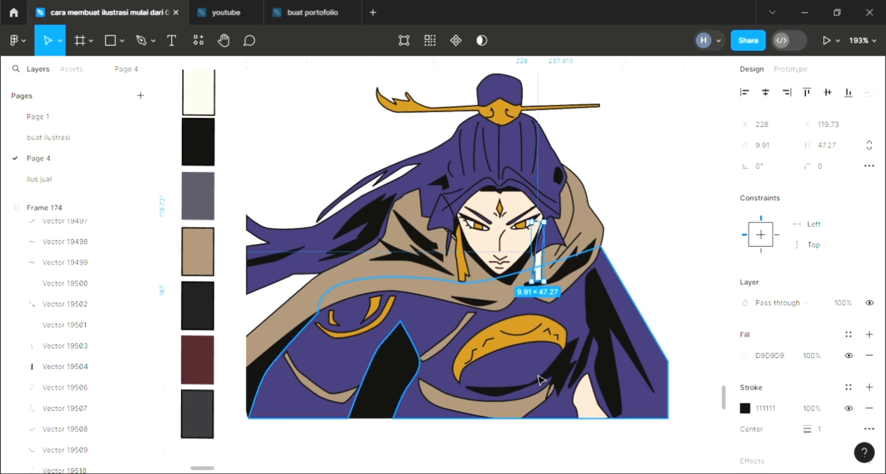
pyautogui.press('i')
pyautogui.click(544, 346)
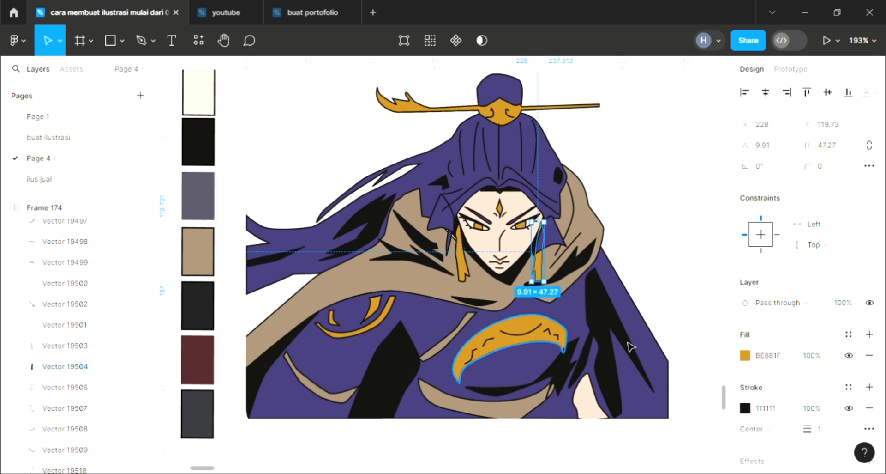
pyautogui.click(675, 296)
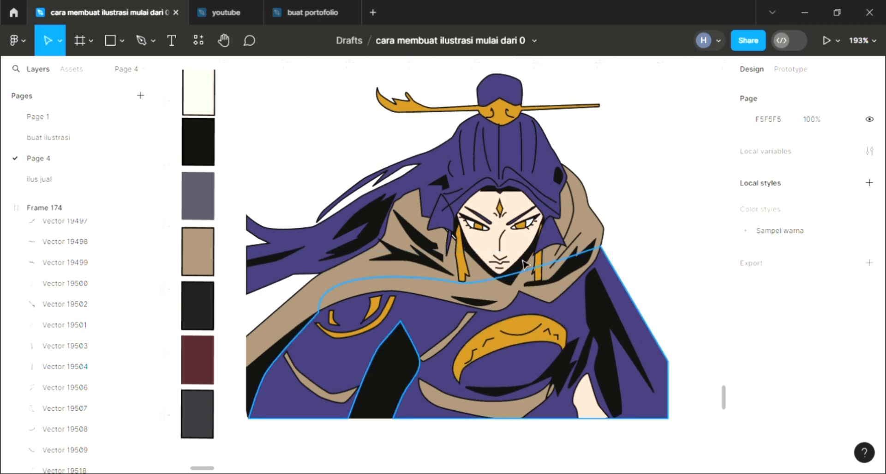
# Step: Bring the gold earring on the viewer's right of the face to the front of all the other shapes
pyautogui.scroll(3, 534, 274)
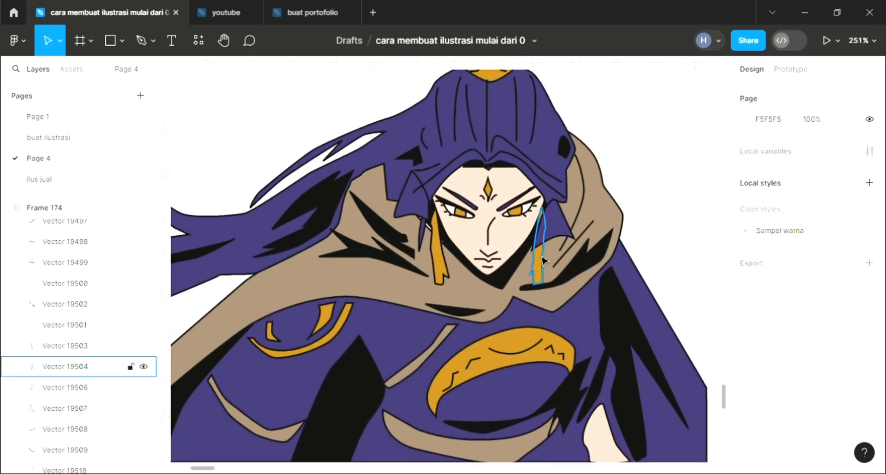
pyautogui.click(543, 261)
pyautogui.hotkey('ctrl', 'shift', ']')
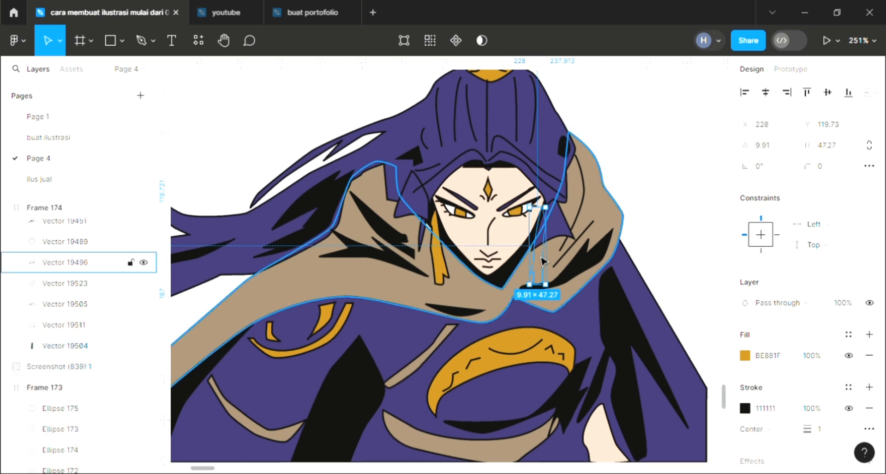
pyautogui.click(643, 138)
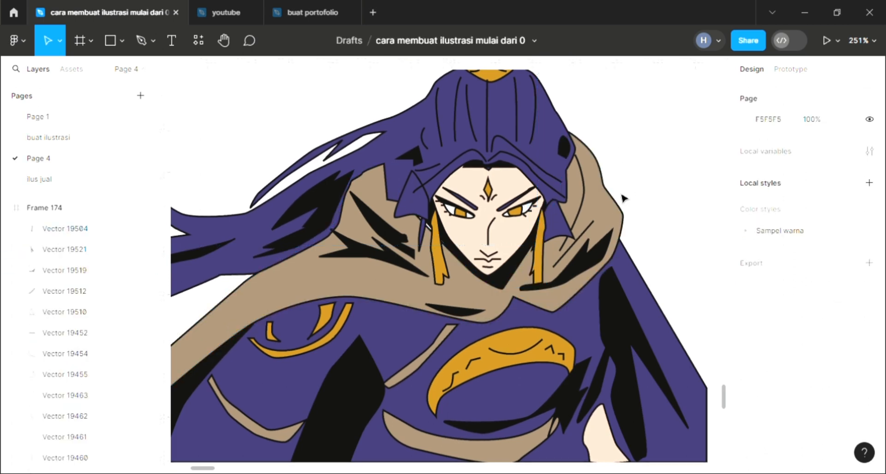
# Step: Set the illustration frame's background fill to red DD5555 and convert it to a linear gradient
pyautogui.scroll(-2, 592, 252)
pyautogui.scroll(2, 585, 261)
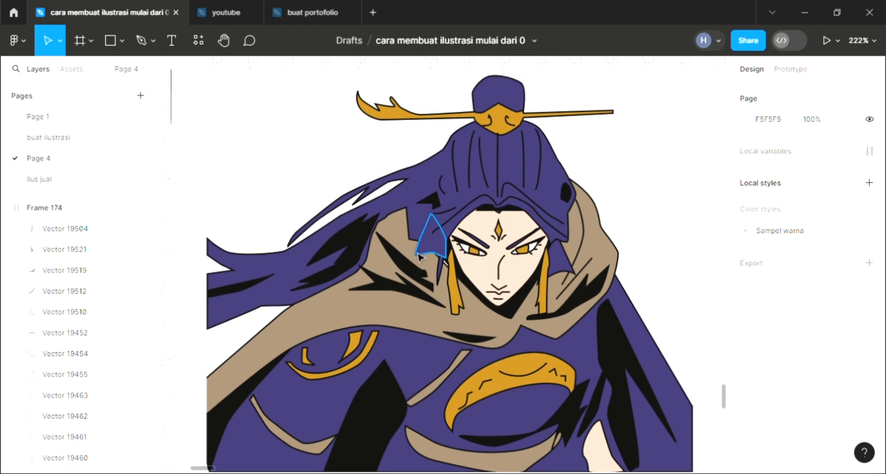
pyautogui.scroll(2, 287, 176)
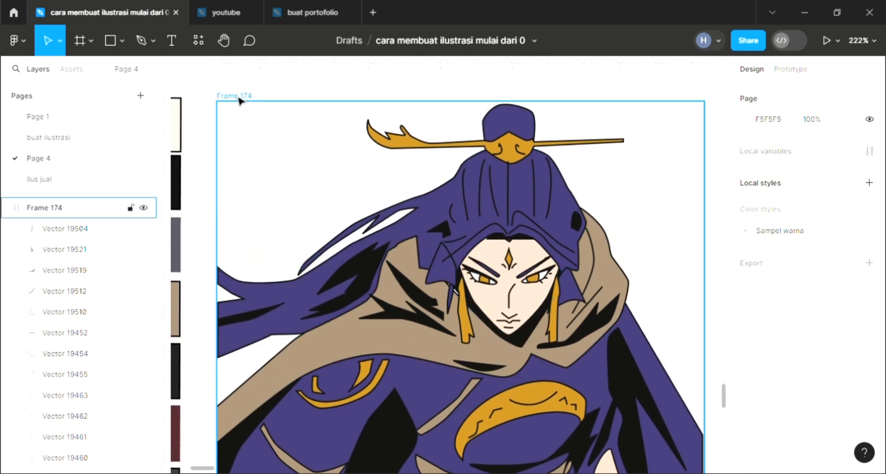
pyautogui.click(333, 253)
pyautogui.scroll(-5, 340, 259)
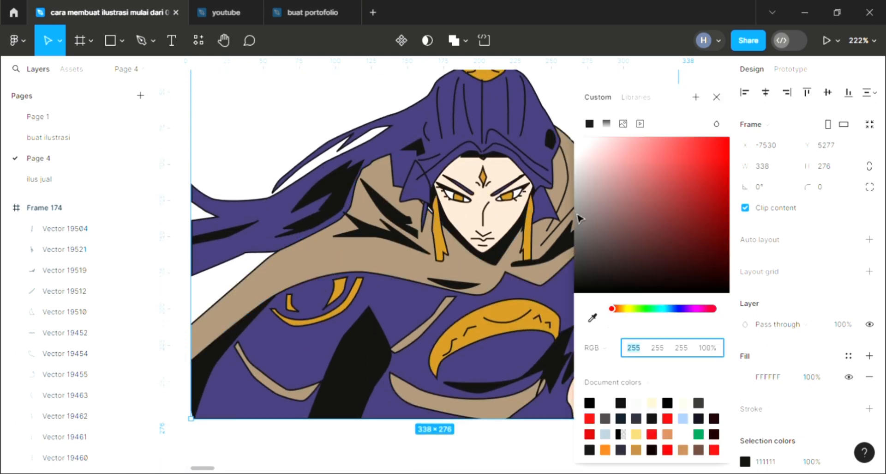
pyautogui.click(670, 157)
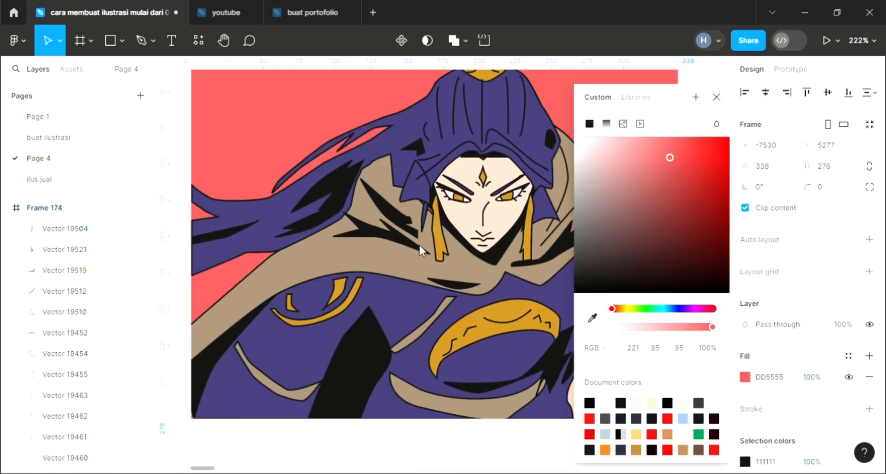
pyautogui.click(606, 123)
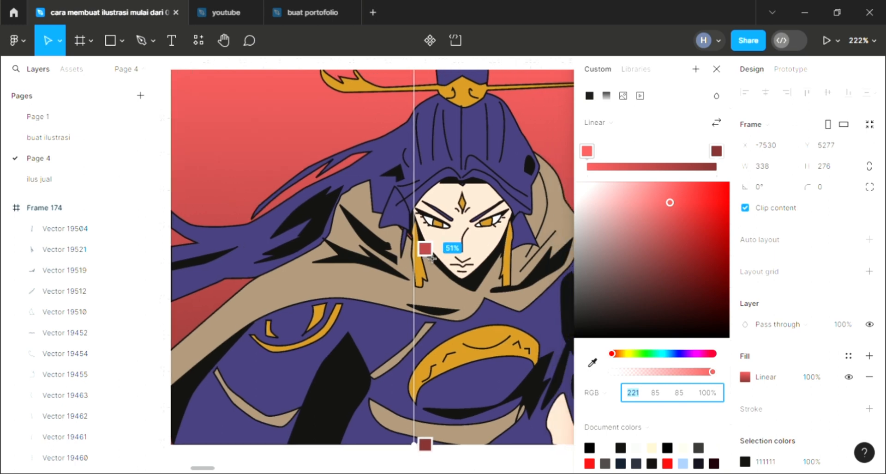
pyautogui.hscroll(1, 432, 258)
# Step: Try several hues for the background gradient's upper colour stop and set it to green, RGB 128, 221, 85
pyautogui.click(638, 353)
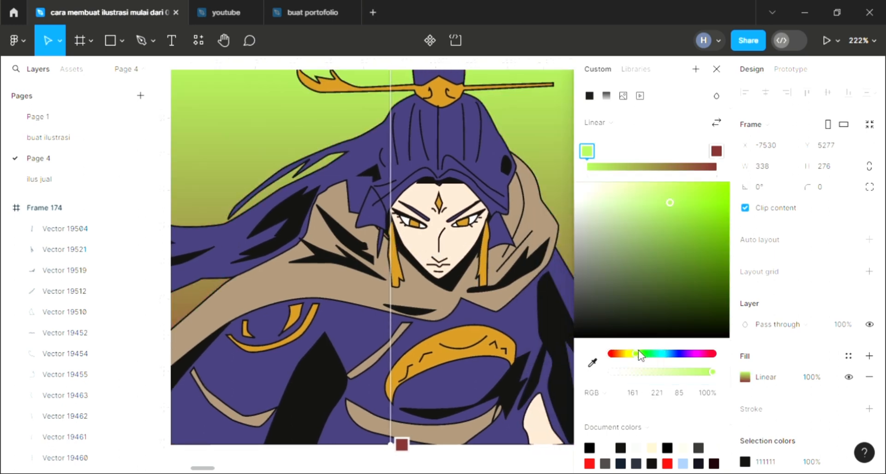
pyautogui.click(660, 354)
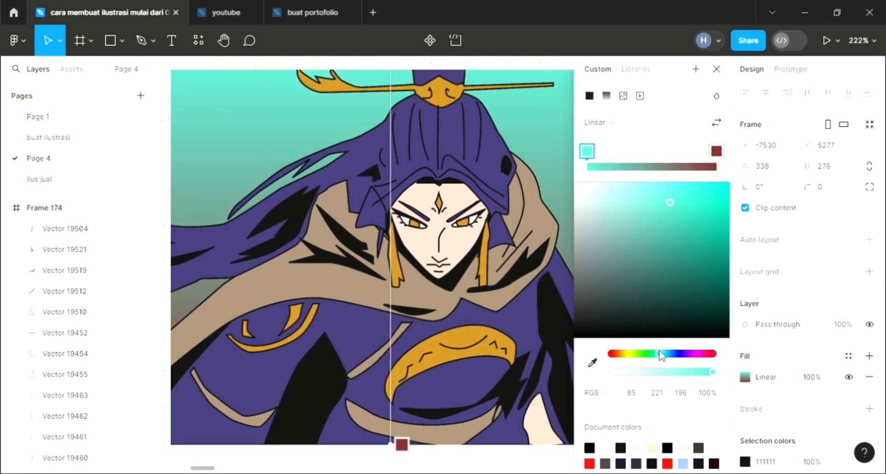
pyautogui.click(631, 352)
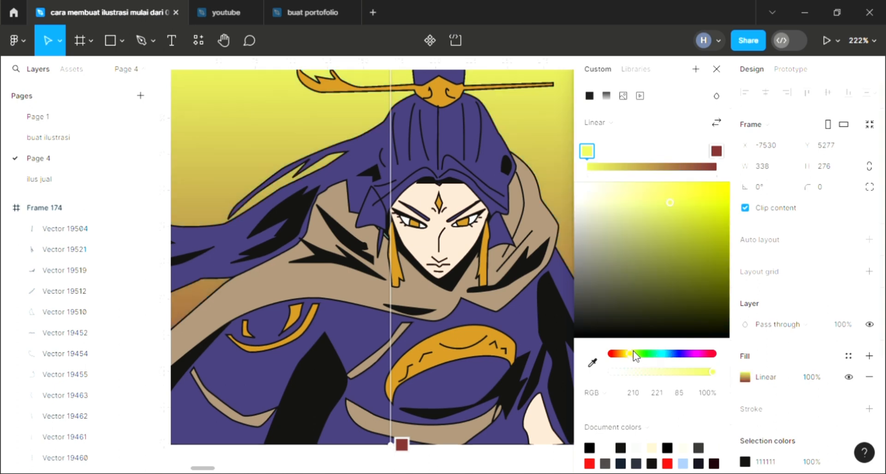
pyautogui.click(640, 353)
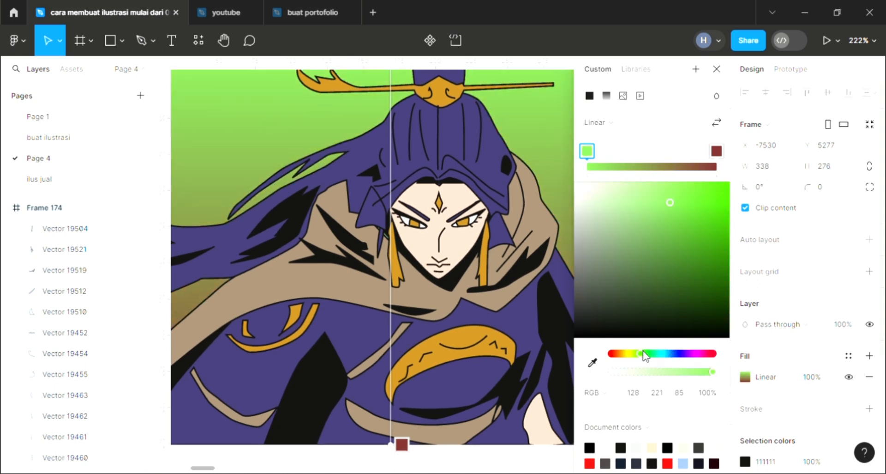
# Step: Move the background gradient's dark red stop inward toward the green one, then close the colour settings and deselect the frame
pyautogui.moveTo(717, 151); pyautogui.dragTo(690, 156)
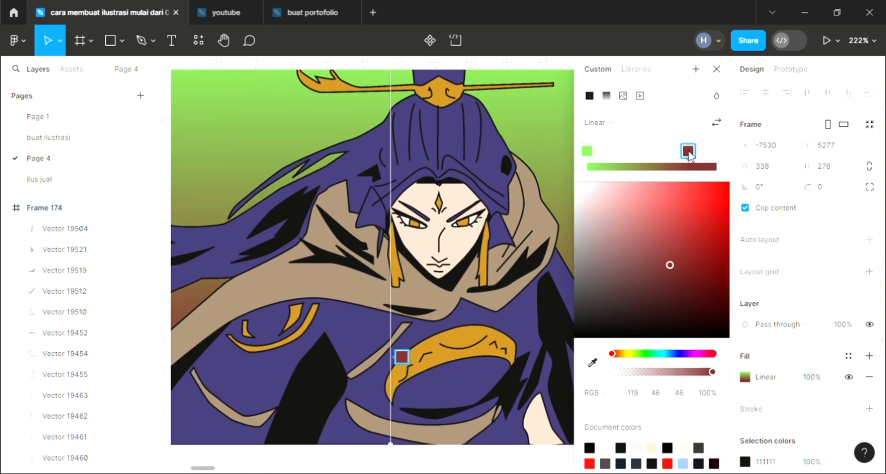
pyautogui.click(717, 72)
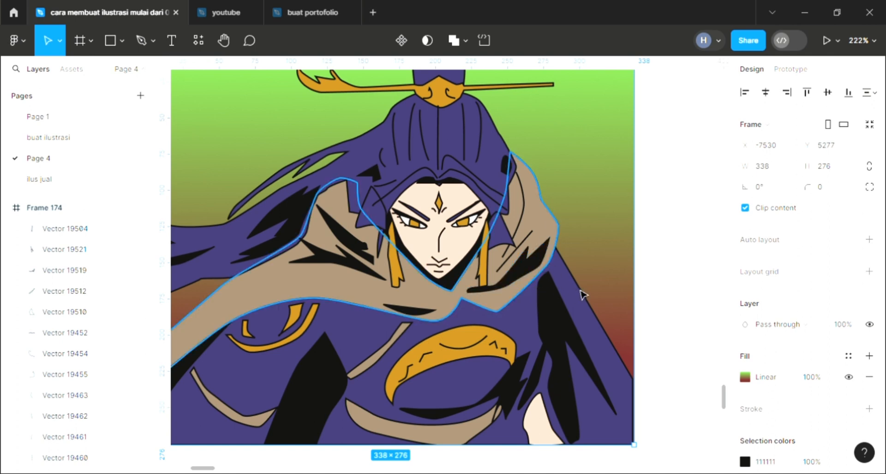
pyautogui.scroll(-3, 574, 280)
pyautogui.scroll(-1, 578, 281)
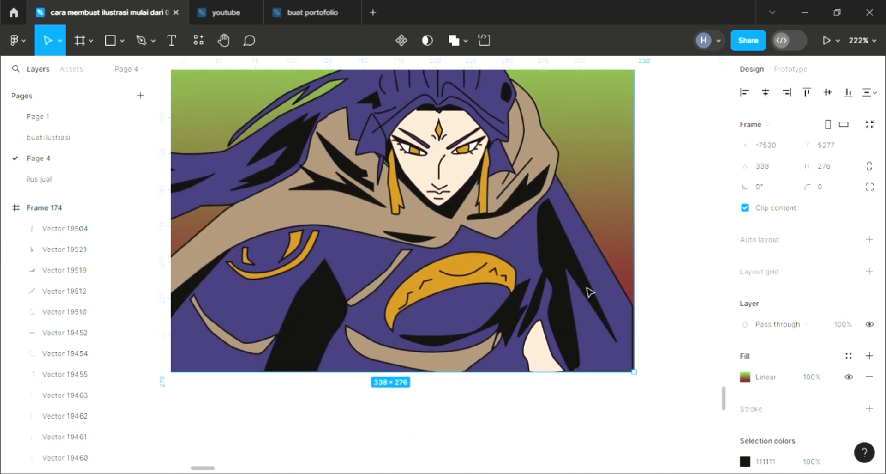
pyautogui.click(675, 258)
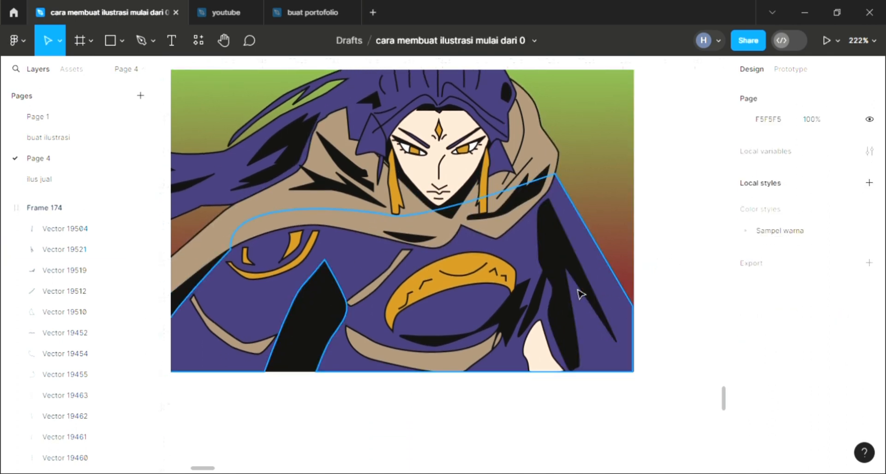
# Step: With the Pen tool, draw the upper edge of a jagged hair shadow above the forehead, with spiky tips at both sides
pyautogui.scroll(-1, 495, 288)
pyautogui.scroll(1, 414, 214)
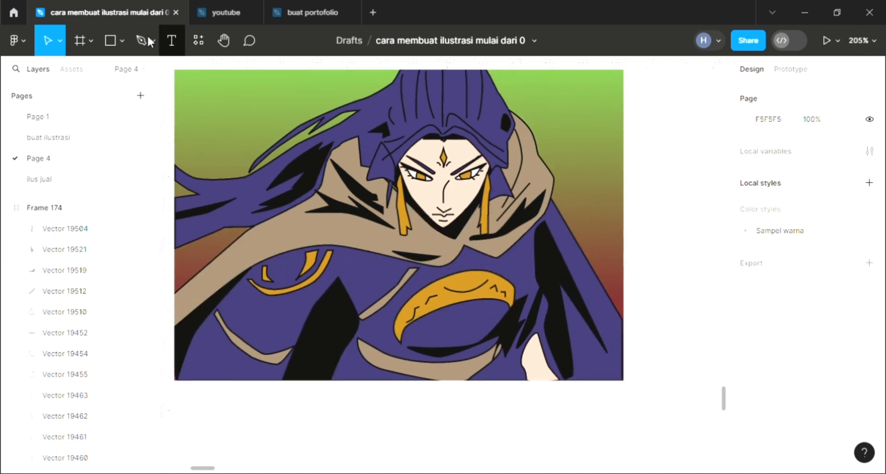
pyautogui.press('p')
pyautogui.scroll(2, 447, 162)
pyautogui.scroll(5, 447, 162)
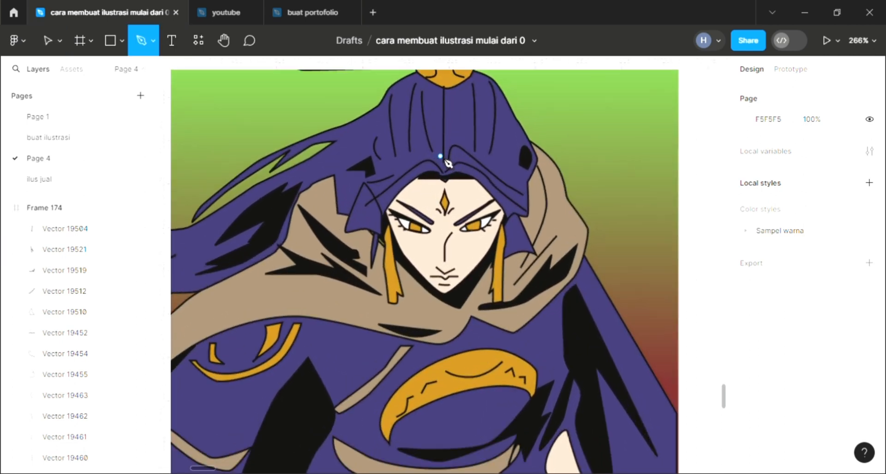
pyautogui.scroll(-2, 406, 202)
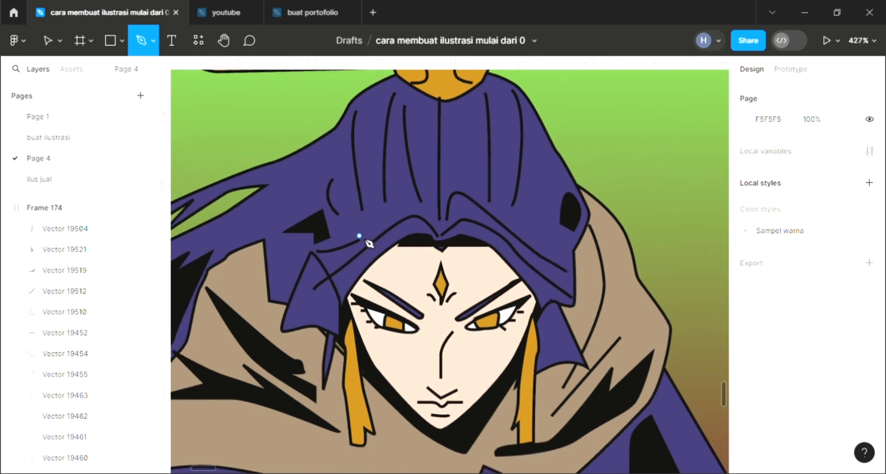
pyautogui.click(328, 199)
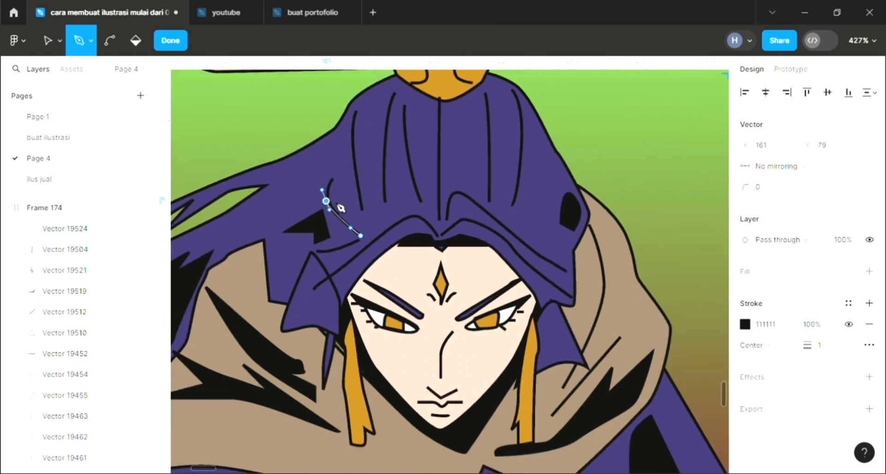
pyautogui.moveTo(332, 179); pyautogui.dragTo(326, 156)
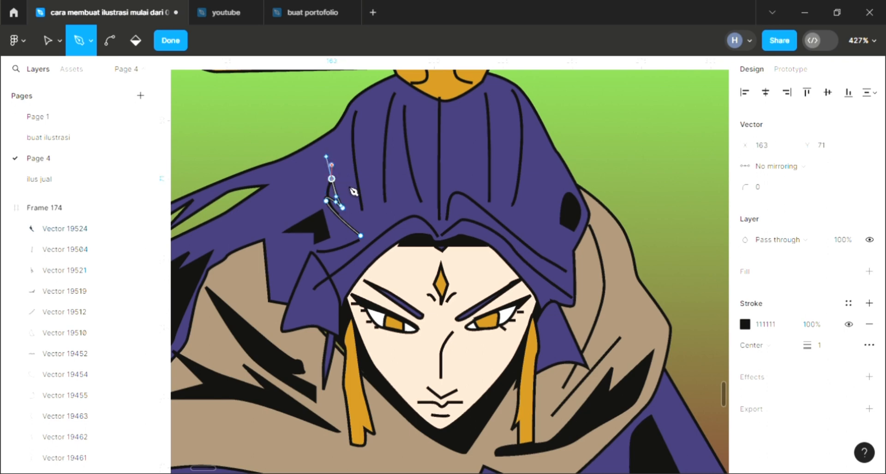
pyautogui.moveTo(356, 200); pyautogui.dragTo(358, 172)
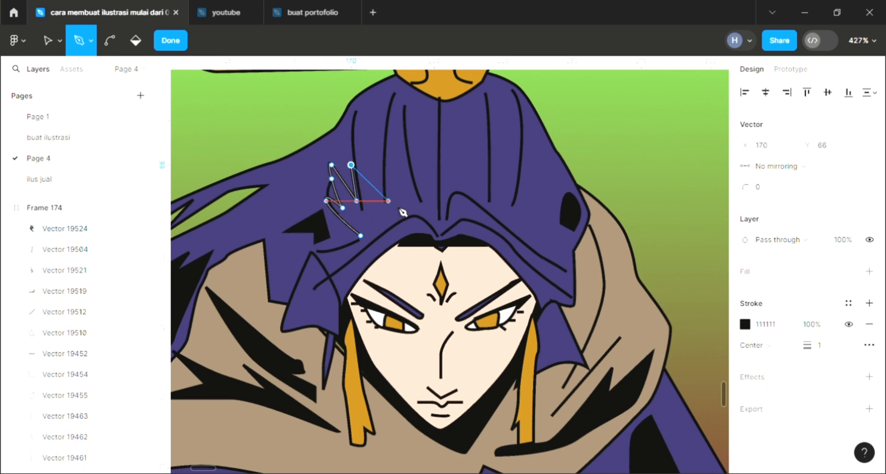
pyautogui.moveTo(390, 201)
pyautogui.mouseDown()
pyautogui.moveTo(430, 233)
pyautogui.moveTo(456, 237)
pyautogui.moveTo(506, 190)
pyautogui.mouseUp()
pyautogui.click(513, 165)
pyautogui.click(513, 189)
pyautogui.click(547, 165)
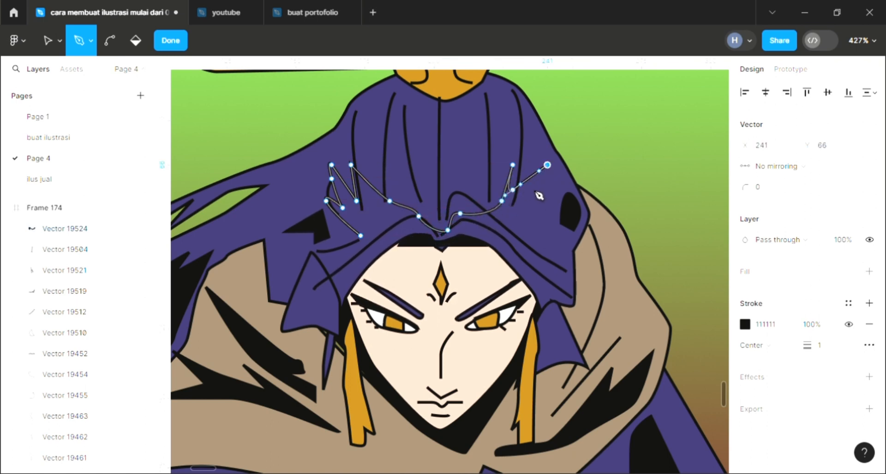
# Step: Add the remaining spikes at the viewer's right, trace back along the hairline and close the shadow outline, about 80 × 33 overall
pyautogui.click(527, 201)
pyautogui.click(547, 195)
pyautogui.moveTo(527, 236); pyautogui.dragTo(527, 243)
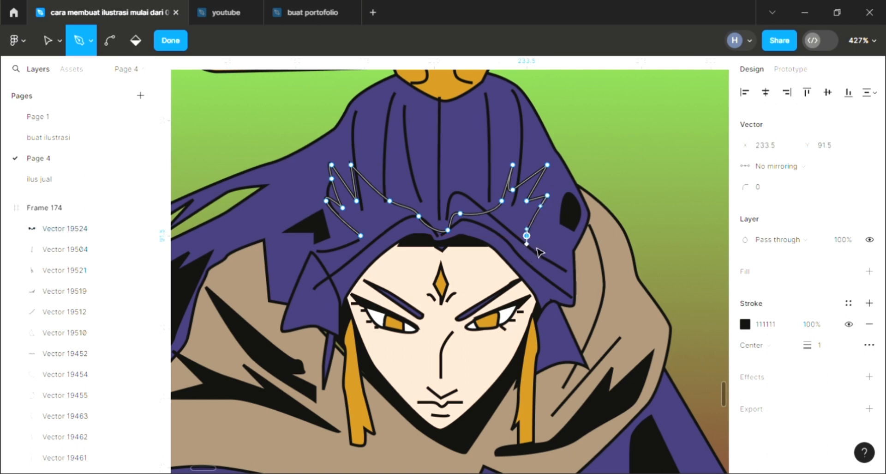
pyautogui.click(542, 241)
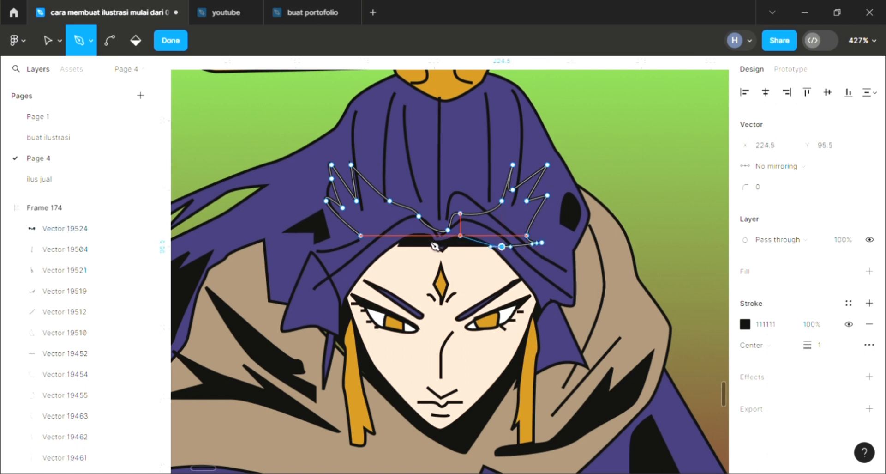
pyautogui.moveTo(413, 235); pyautogui.dragTo(405, 236)
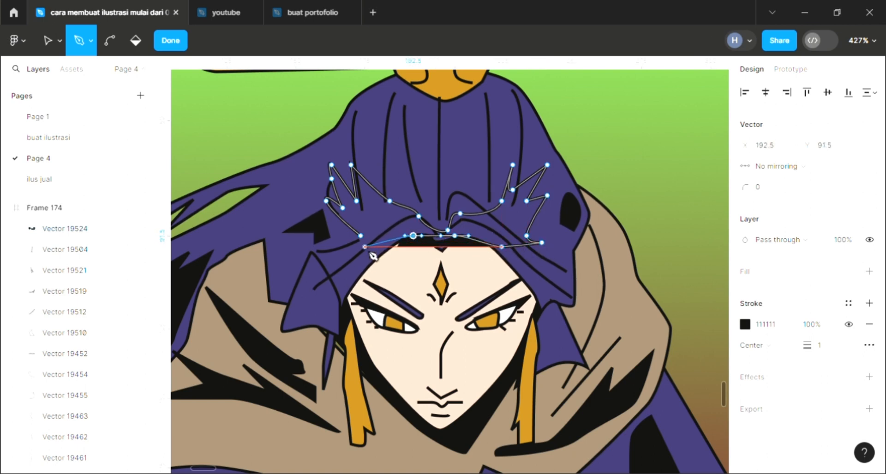
pyautogui.click(348, 255)
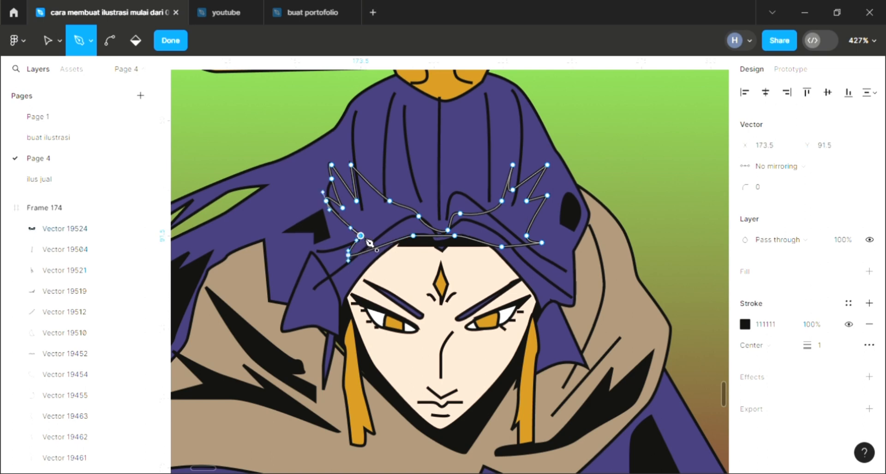
pyautogui.click(361, 235)
pyautogui.press('Escape')
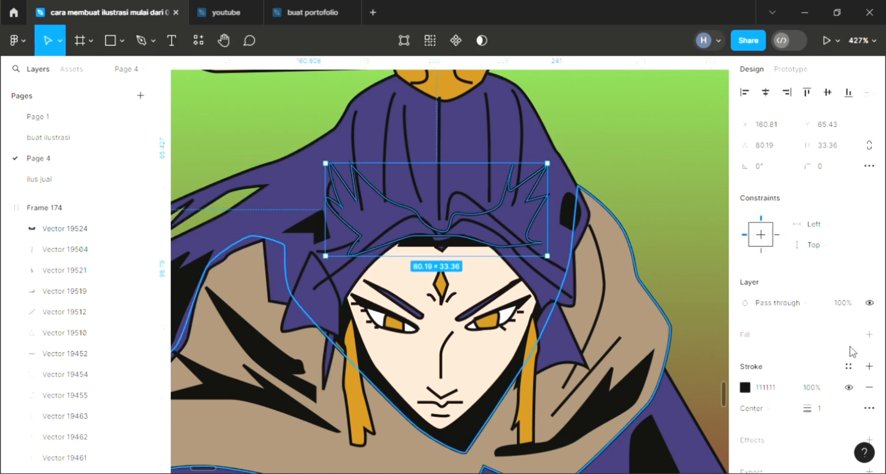
# Step: Add a fill to the jagged forehead shadow and colour it black 111111, sampled from the dark hair patch, then deselect it
pyautogui.click(870, 334)
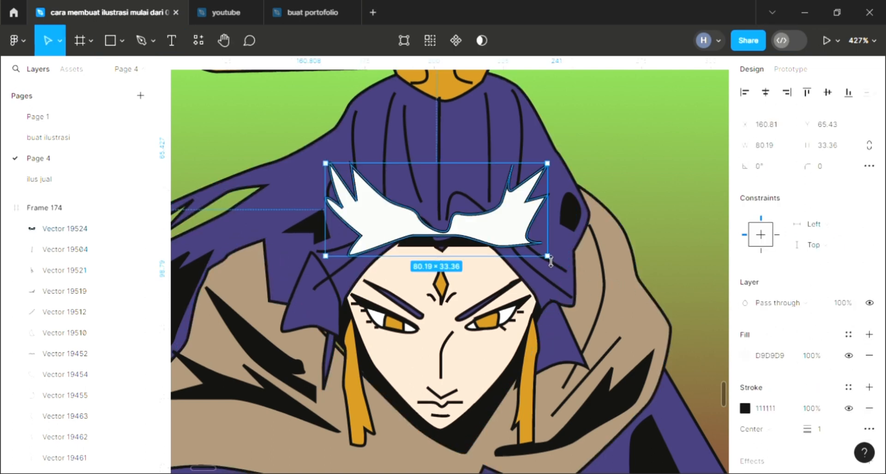
pyautogui.press('i')
pyautogui.click(569, 223)
pyautogui.click(594, 159)
pyautogui.scroll(-3, 595, 161)
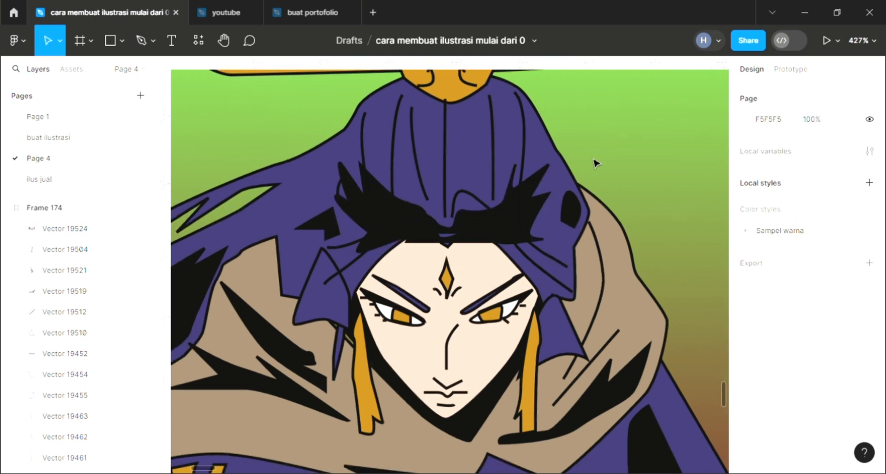
pyautogui.scroll(2, 546, 217)
pyautogui.click(512, 222)
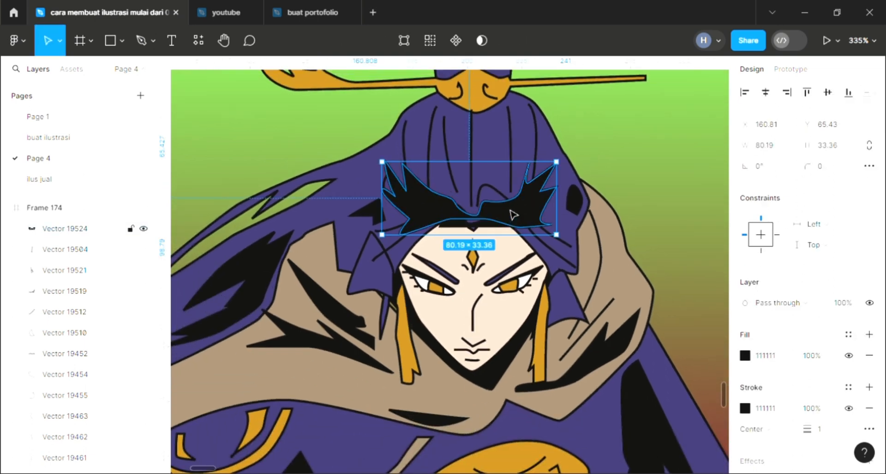
pyautogui.moveTo(513, 215); pyautogui.dragTo(513, 223)
pyautogui.press('Escape')
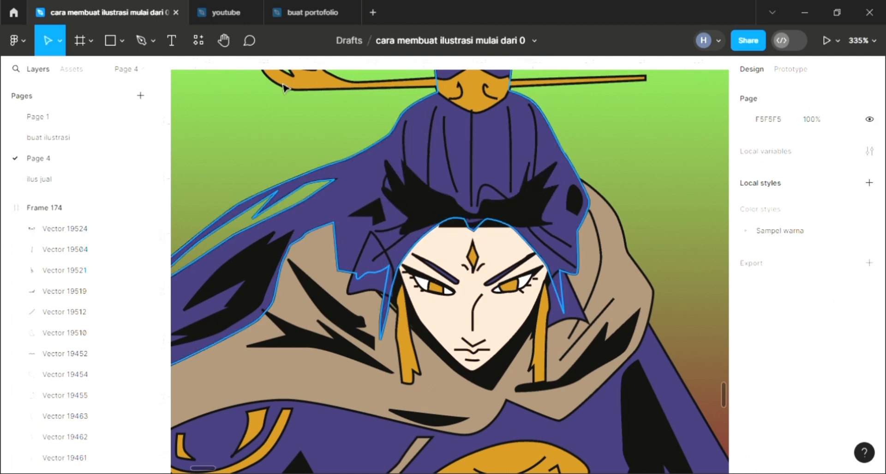
# Step: Begin a zigzag shadow outline on the hair below the gold crown, from the crown's corner at the viewer's left past the centre
pyautogui.press('p')
pyautogui.scroll(2, 446, 91)
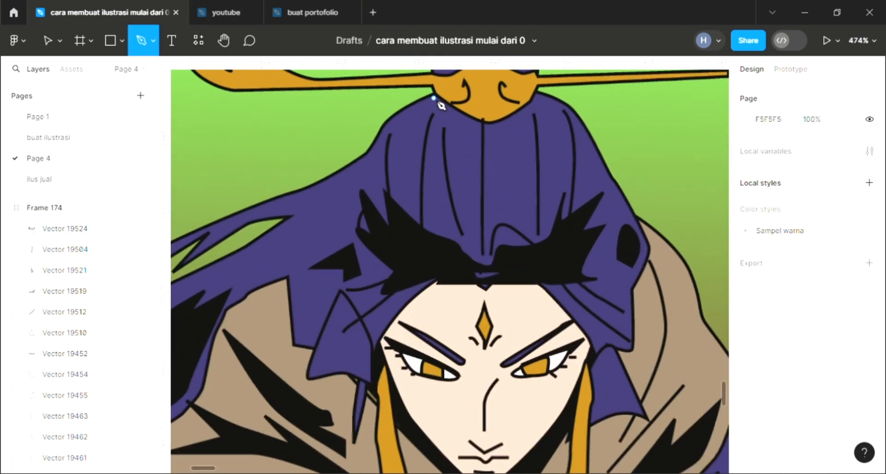
pyautogui.click(433, 95)
pyautogui.moveTo(425, 122); pyautogui.dragTo(429, 151)
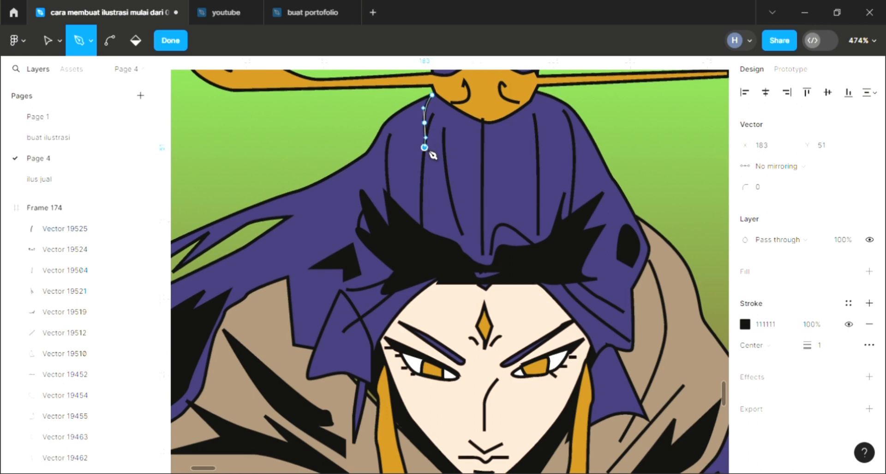
pyautogui.click(435, 157)
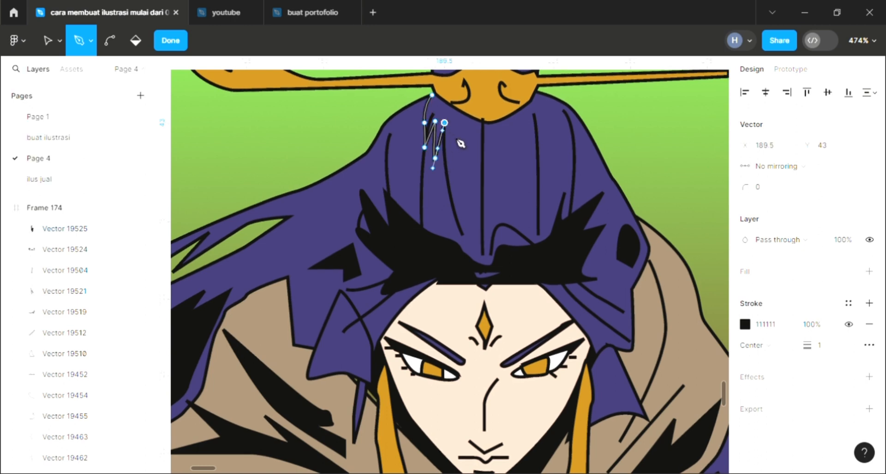
pyautogui.click(463, 148)
pyautogui.click(503, 158)
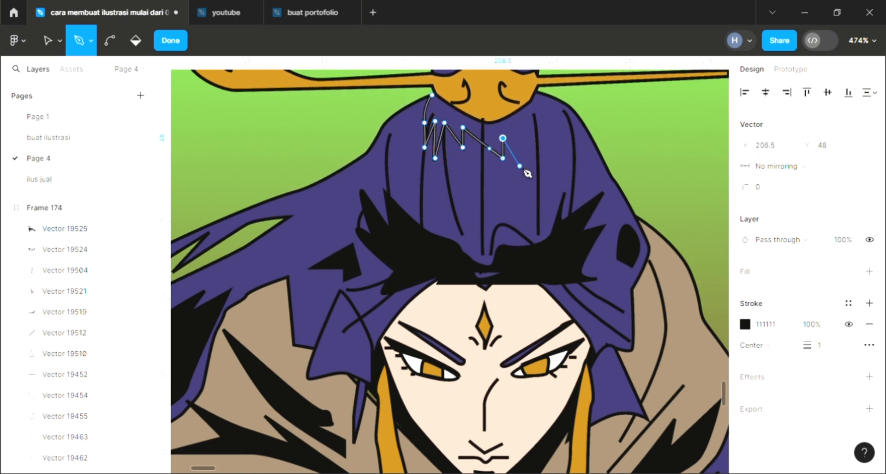
# Step: Continue the zigzag to the crown's other corner and close it along the crown's lower edge, about 43 × 24 overall
pyautogui.click(521, 167)
pyautogui.click(540, 120)
pyautogui.click(557, 131)
pyautogui.click(536, 100)
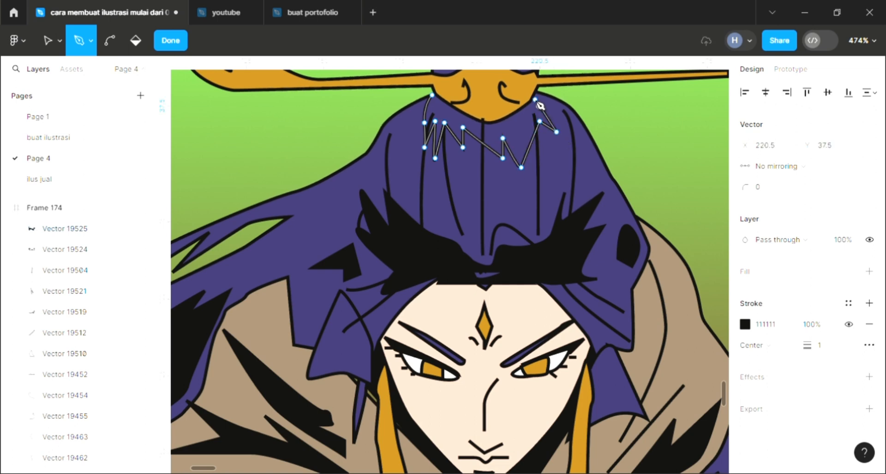
pyautogui.click(491, 123)
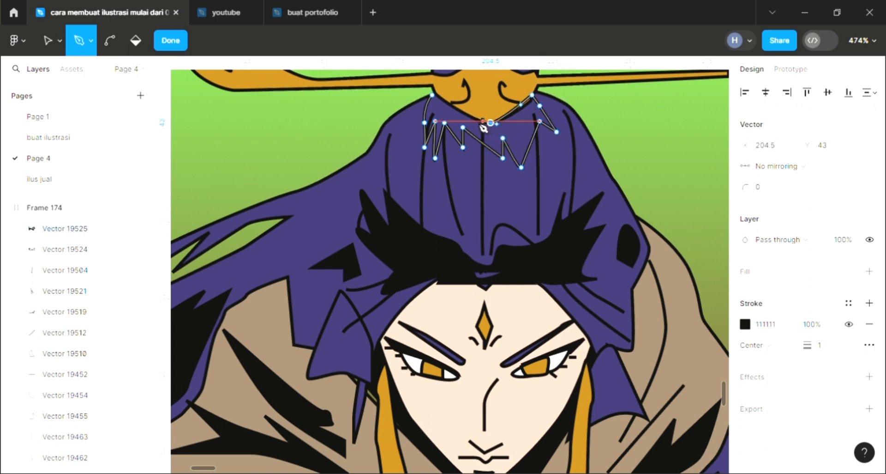
pyautogui.click(434, 97)
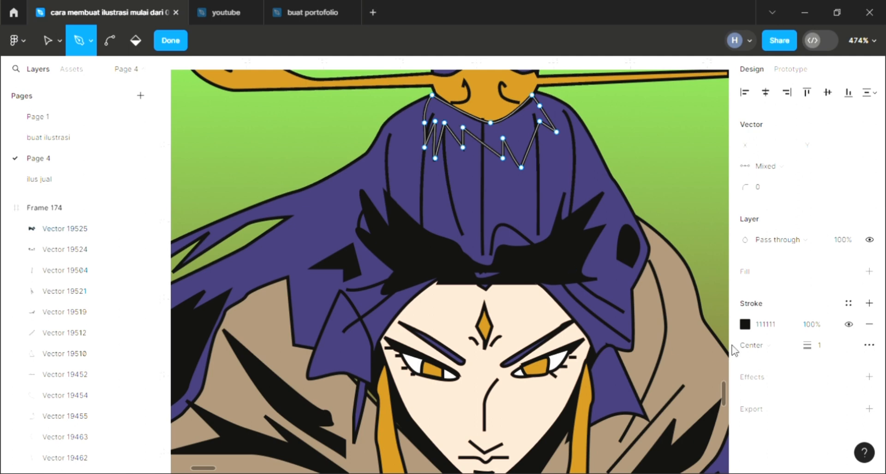
pyautogui.press('Escape')
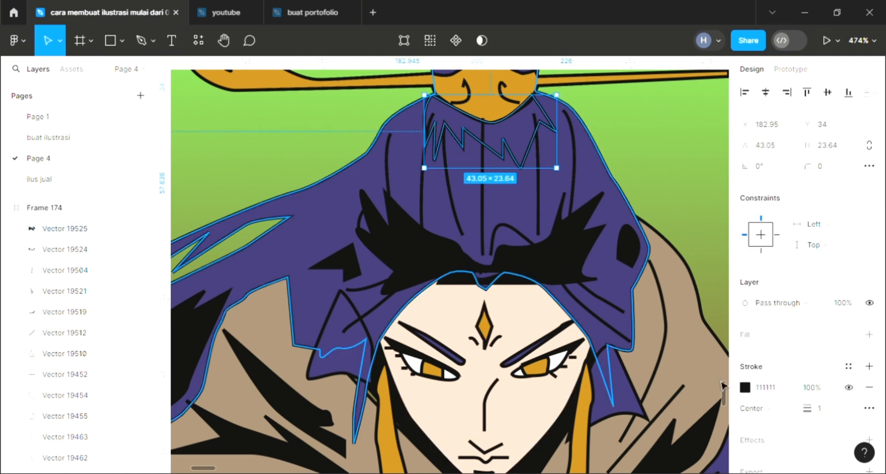
# Step: Add a fill to the zigzag shadow below the crown and set it to the sampled black 111111
pyautogui.click(869, 334)
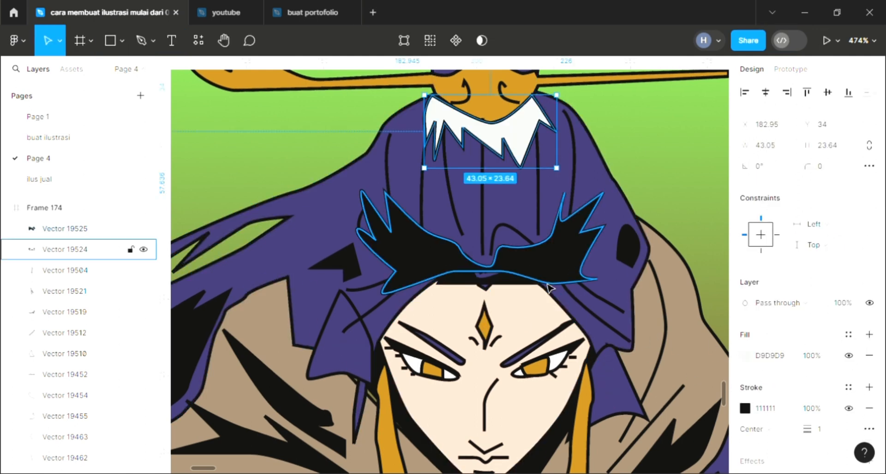
pyautogui.press('i')
pyautogui.click(602, 185)
pyautogui.press('Escape')
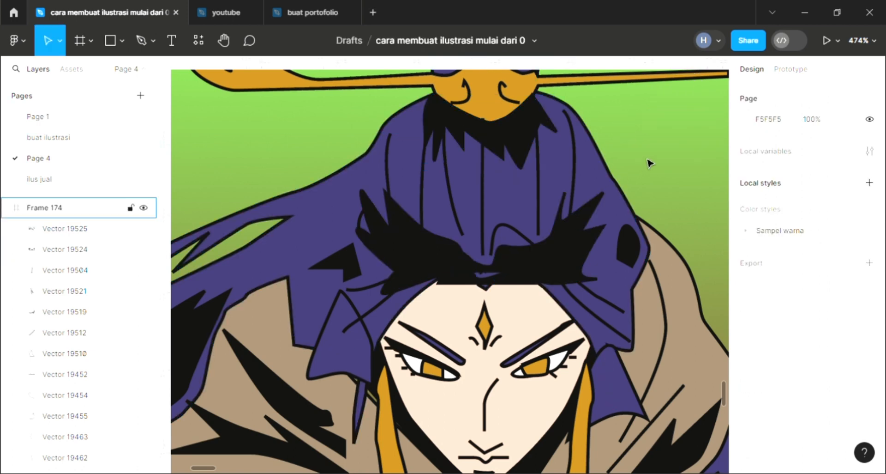
# Step: Move the top lash beside the eye on the viewer's right inward, and rotate the lowest lash to 19.37° and reposition it against the eye
pyautogui.scroll(-5, 648, 162)
pyautogui.scroll(-3, 649, 165)
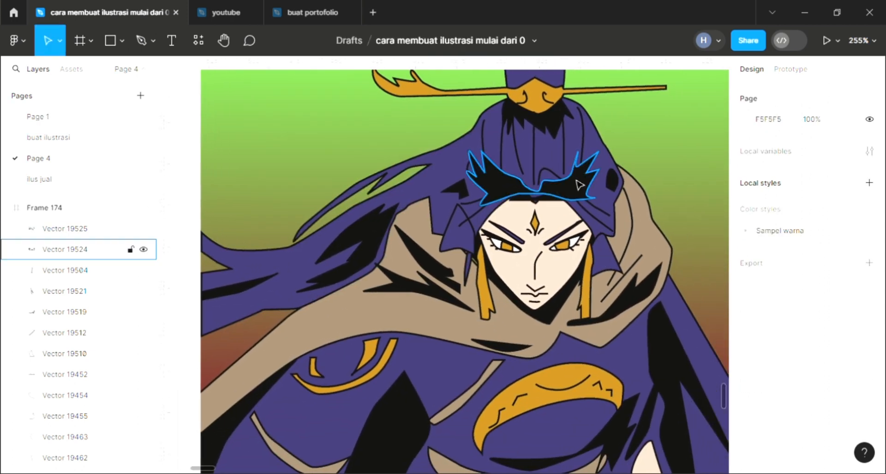
pyautogui.scroll(-2, 581, 193)
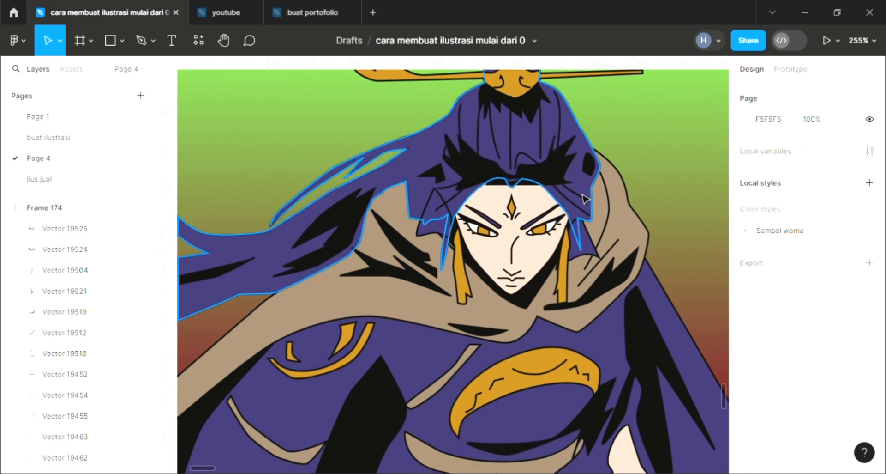
pyautogui.scroll(-3, 509, 265)
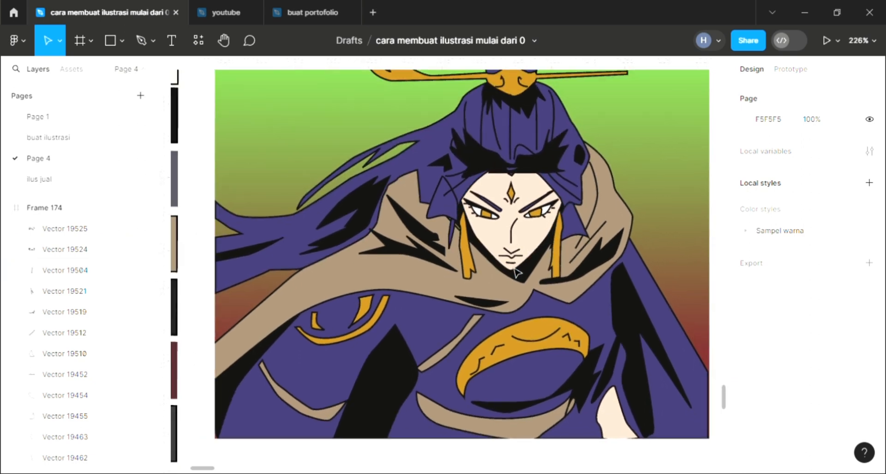
pyautogui.scroll(2, 522, 314)
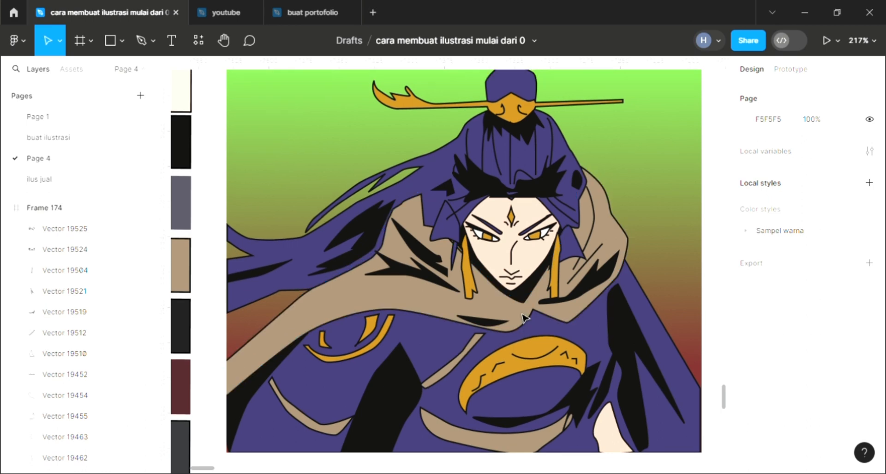
pyautogui.scroll(5, 552, 259)
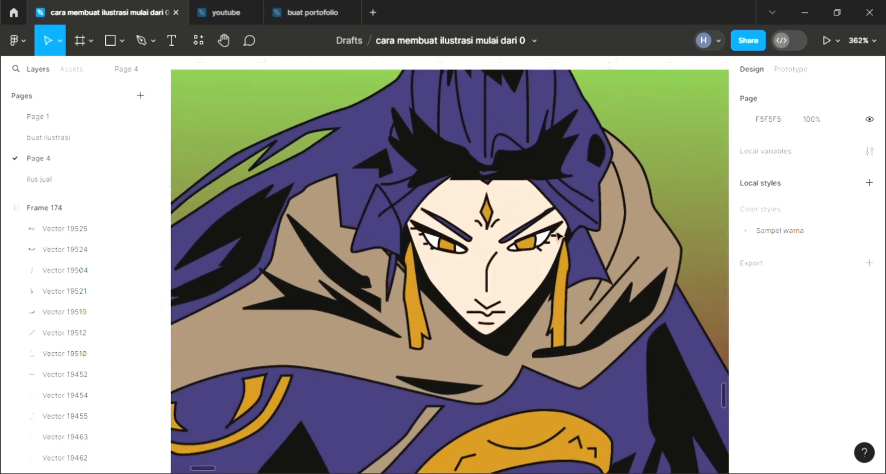
pyautogui.scroll(3, 556, 250)
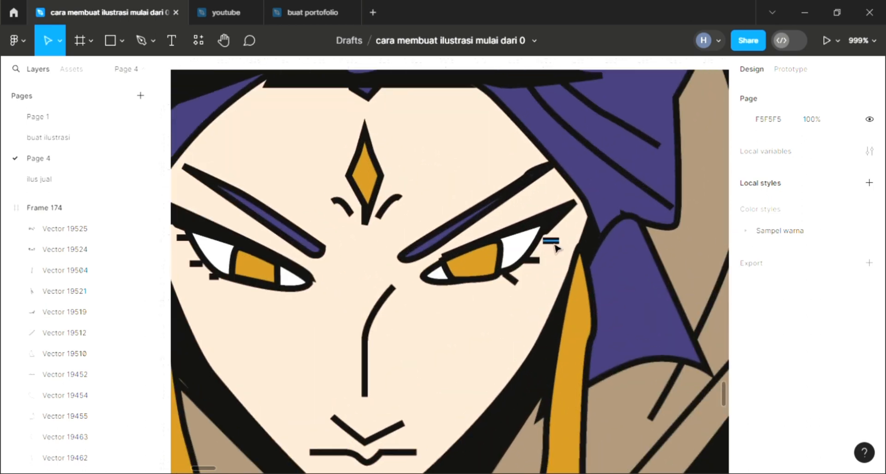
pyautogui.click(557, 248)
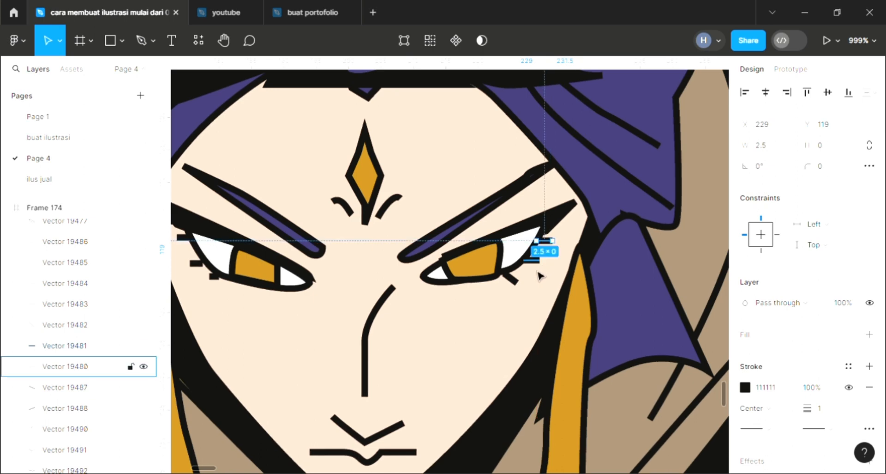
pyautogui.click(512, 278)
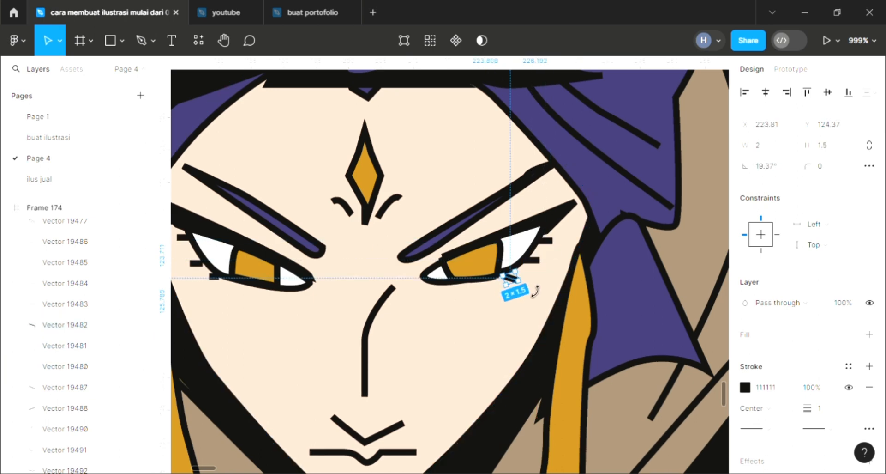
pyautogui.moveTo(520, 281); pyautogui.dragTo(521, 280)
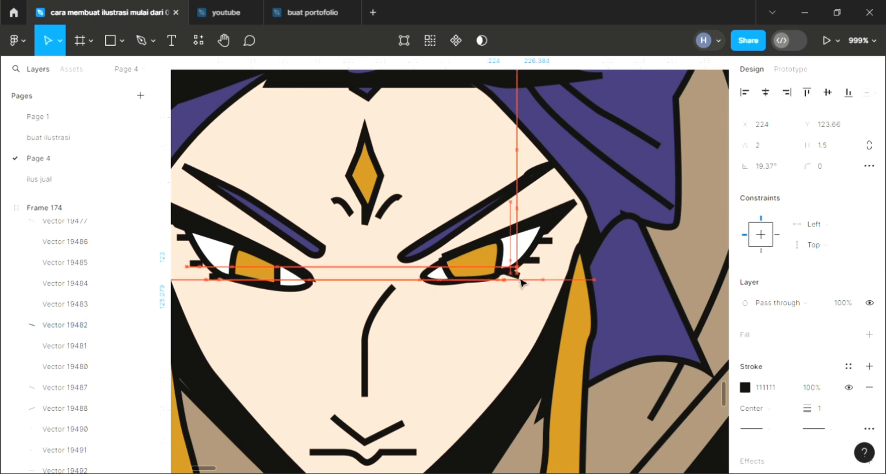
pyautogui.click(511, 307)
pyautogui.scroll(-3, 243, 295)
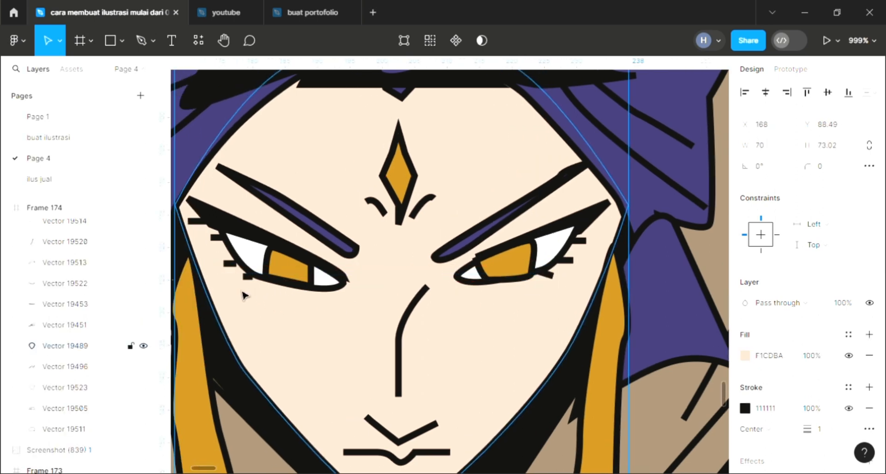
pyautogui.scroll(-5, 244, 295)
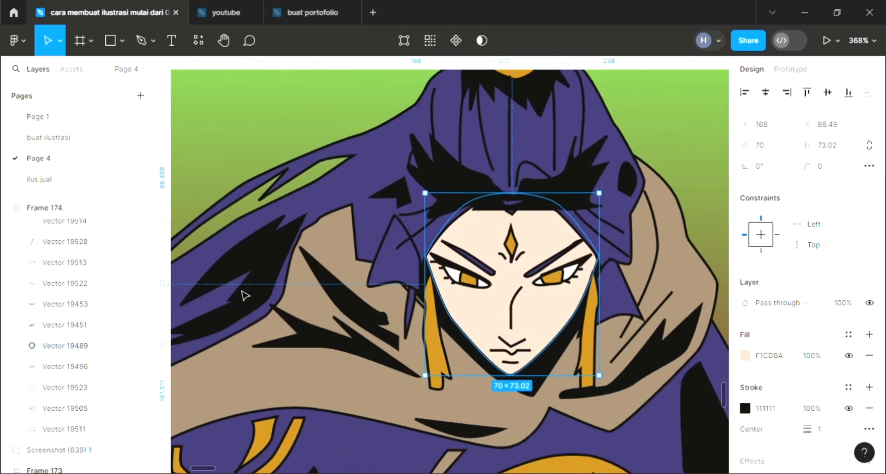
pyautogui.scroll(-4, 326, 292)
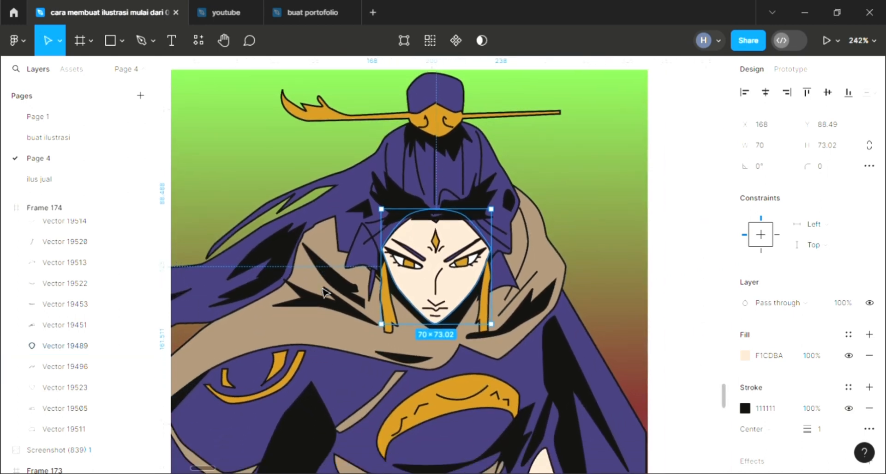
pyautogui.scroll(-2, 326, 292)
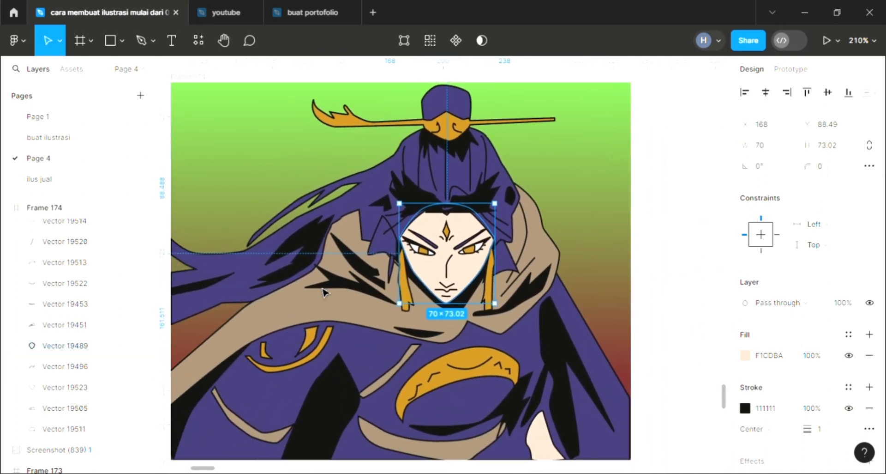
pyautogui.scroll(2, 325, 291)
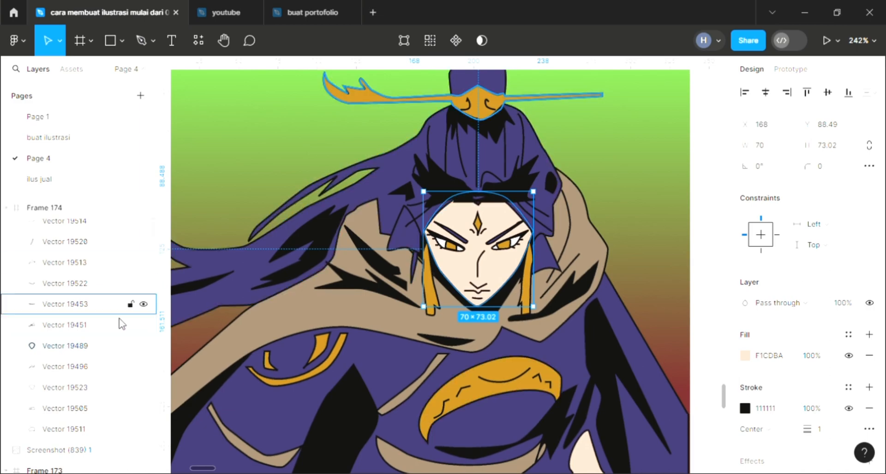